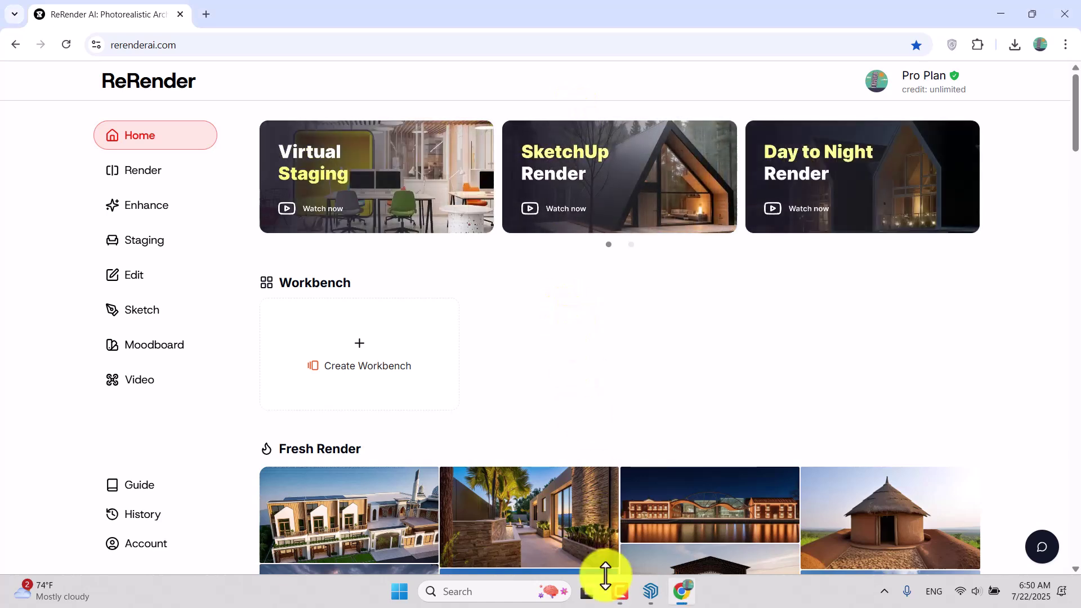
Bring up the ReRender AI home page and scroll through its tools, Workbench and Fresh Render examples
left_click(619, 590)
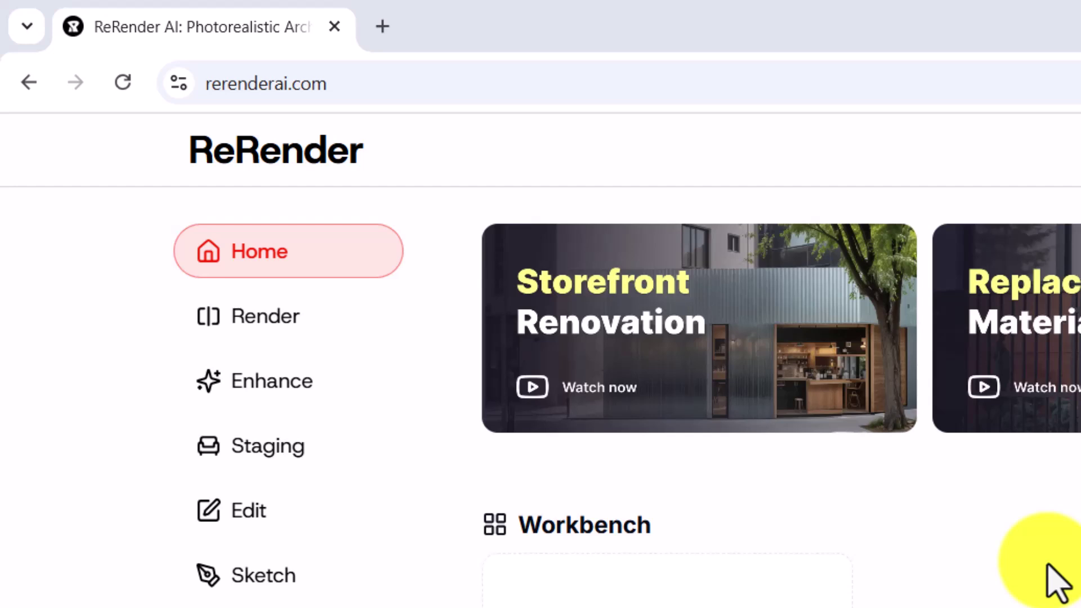
scroll(1059, 583, "down", 8)
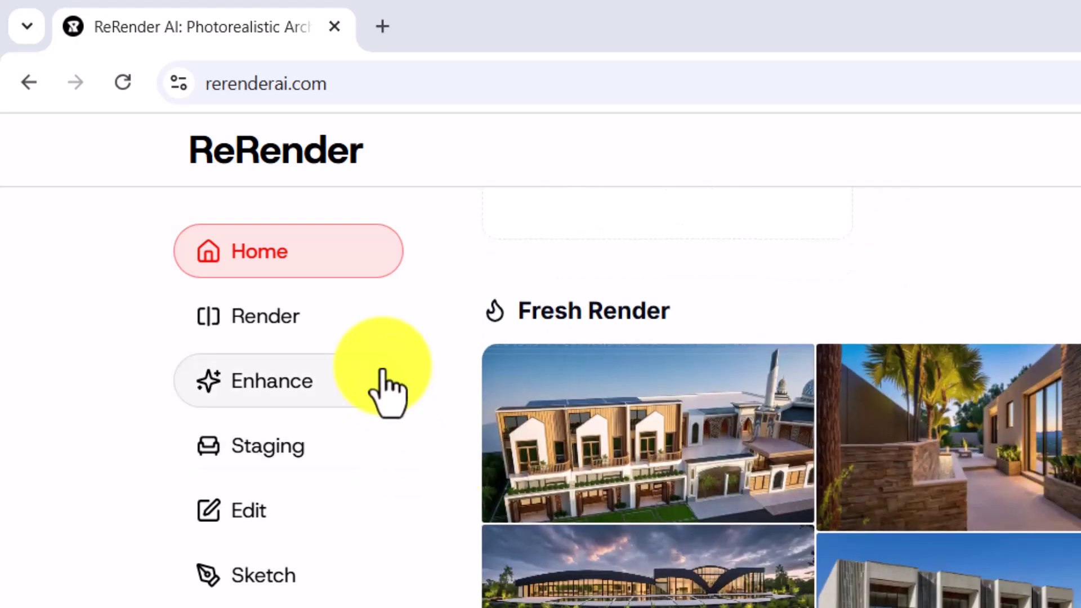
scroll(377, 600, "up", 8)
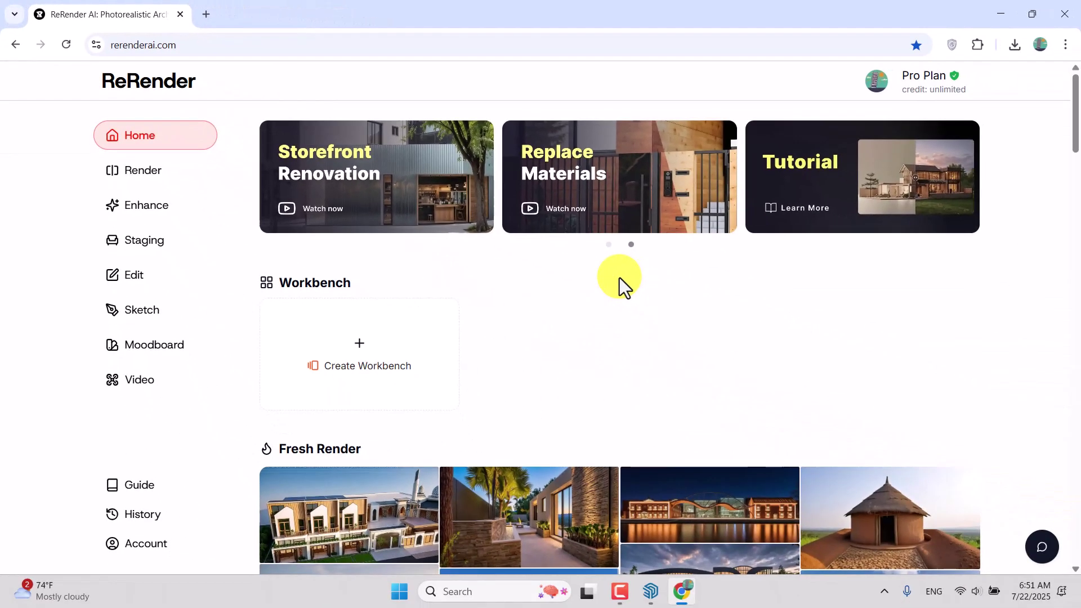
Look over Fast Render and its Multiple+ upload option, then the Enhance and Virtual Staging tools
left_click(161, 190)
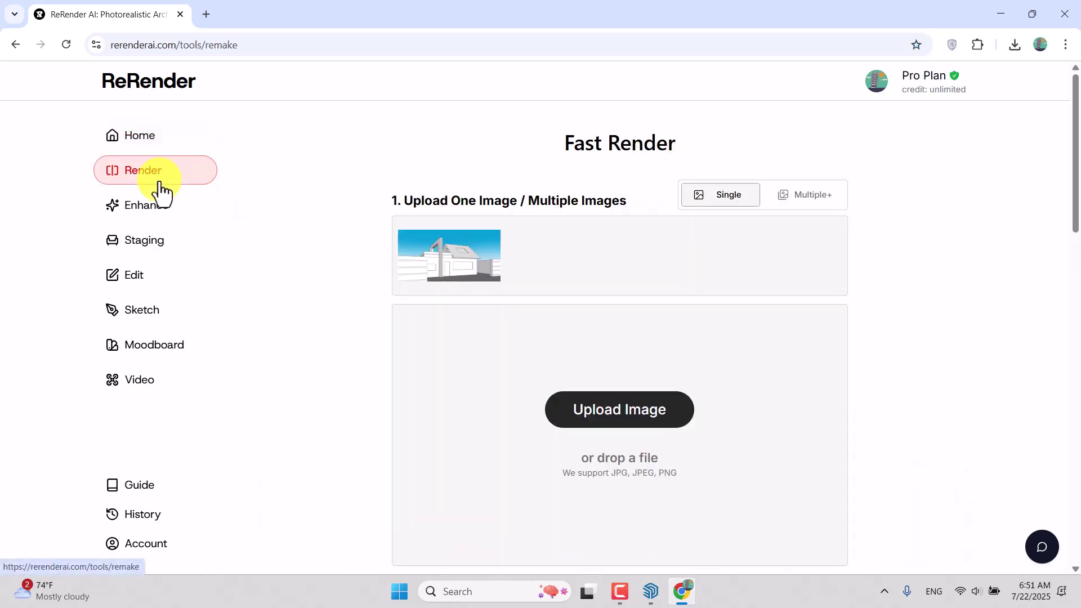
scroll(310, 187, "down", 2)
scroll(310, 187, "up", 2)
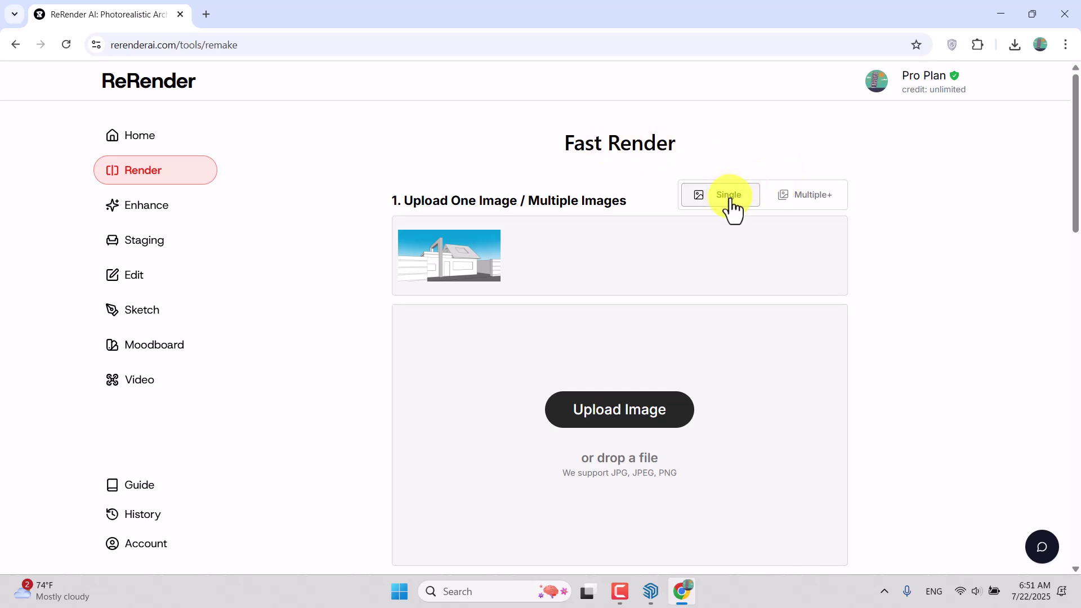
left_click(817, 200)
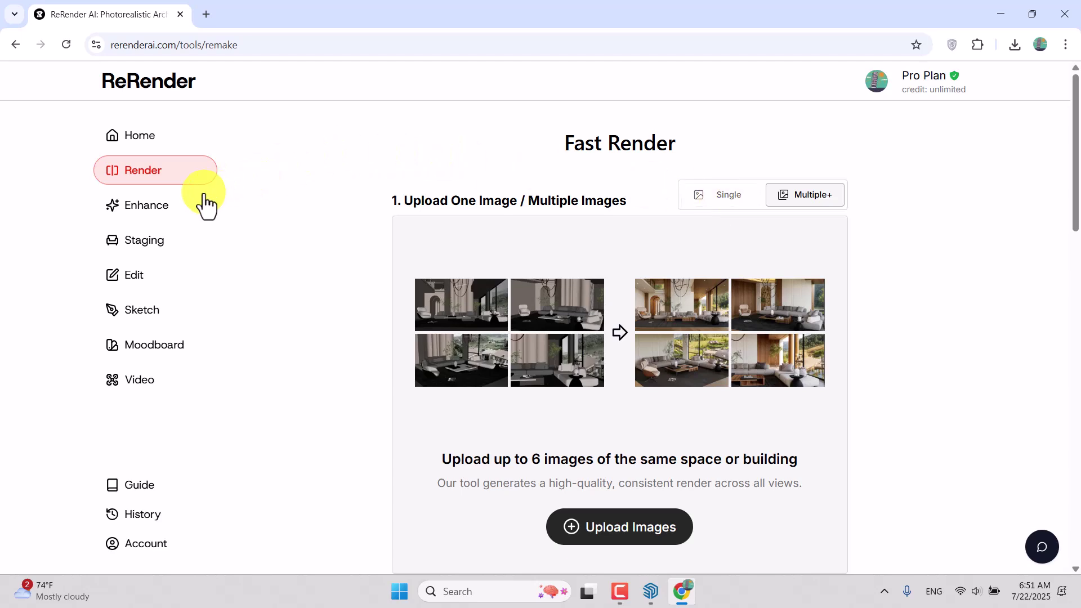
left_click(172, 208)
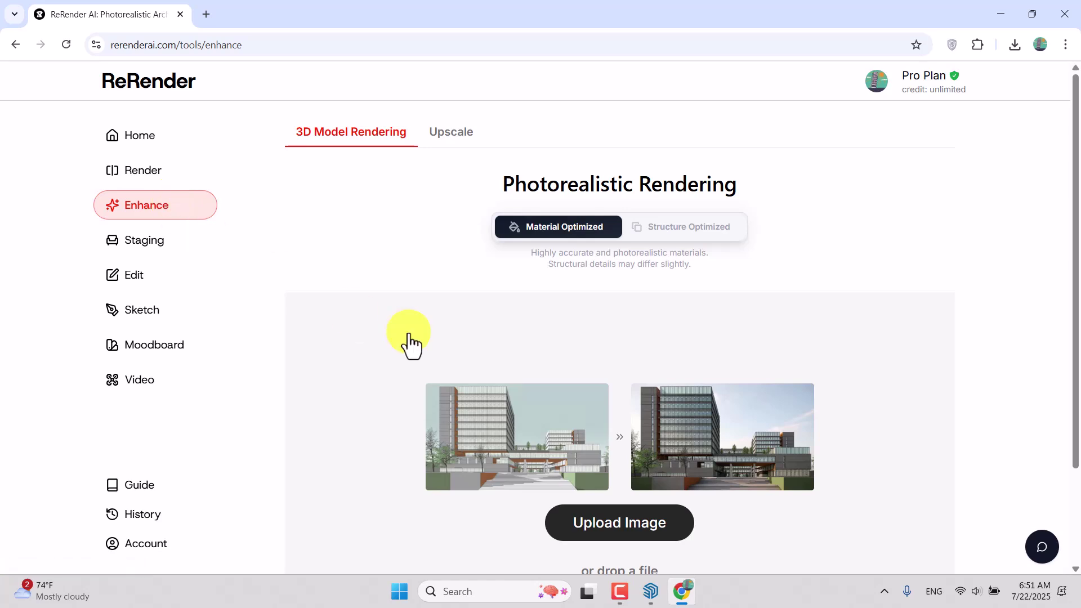
left_click(151, 253)
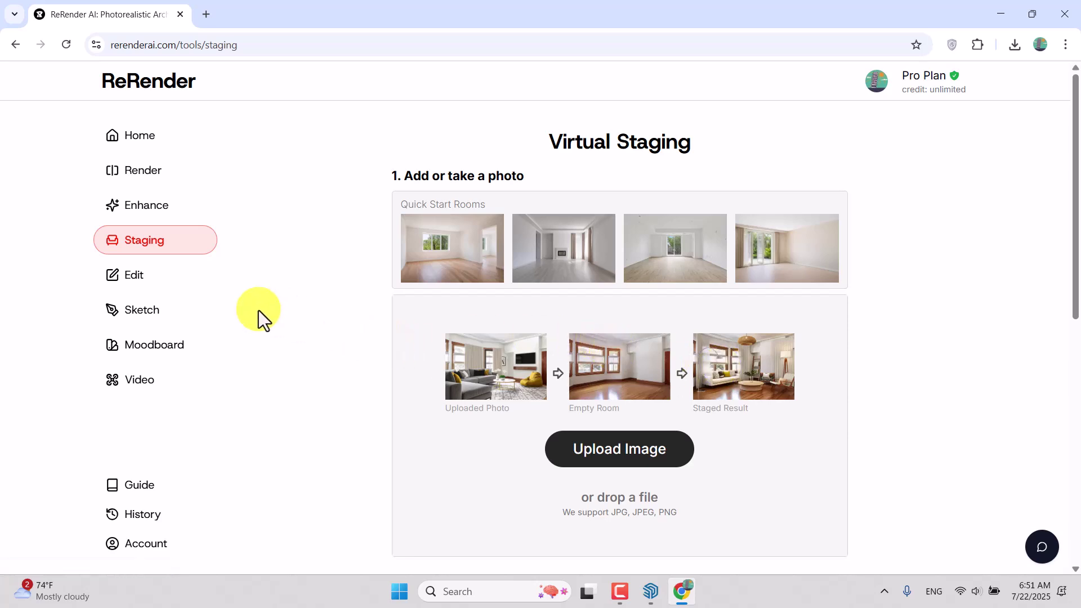
Glance at the Image Editor and the Sketch tool, dismiss its new-feature notice, and go home
left_click(164, 281)
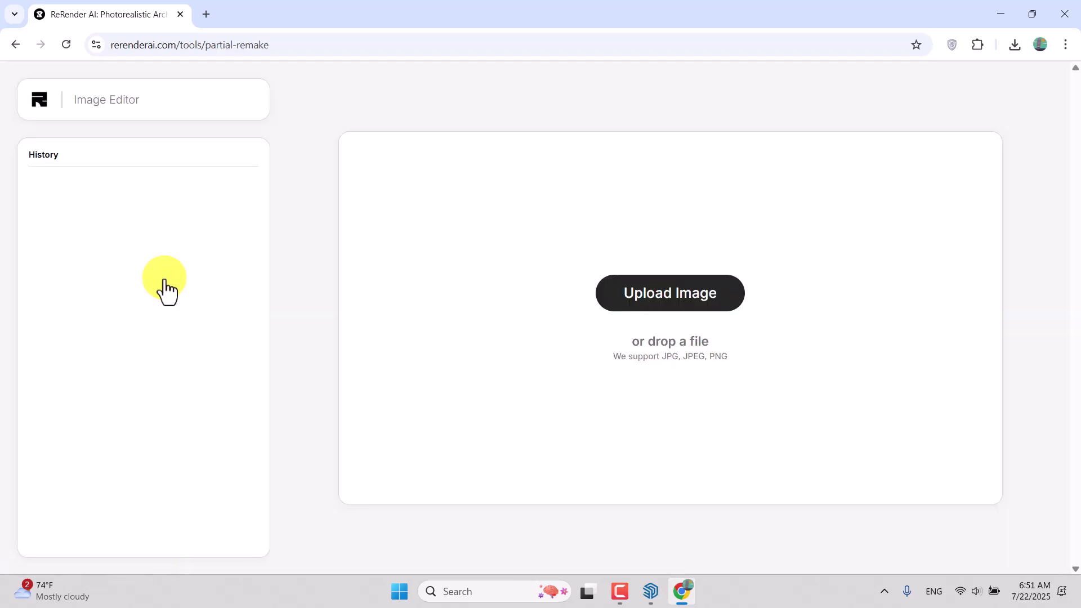
left_click(19, 49)
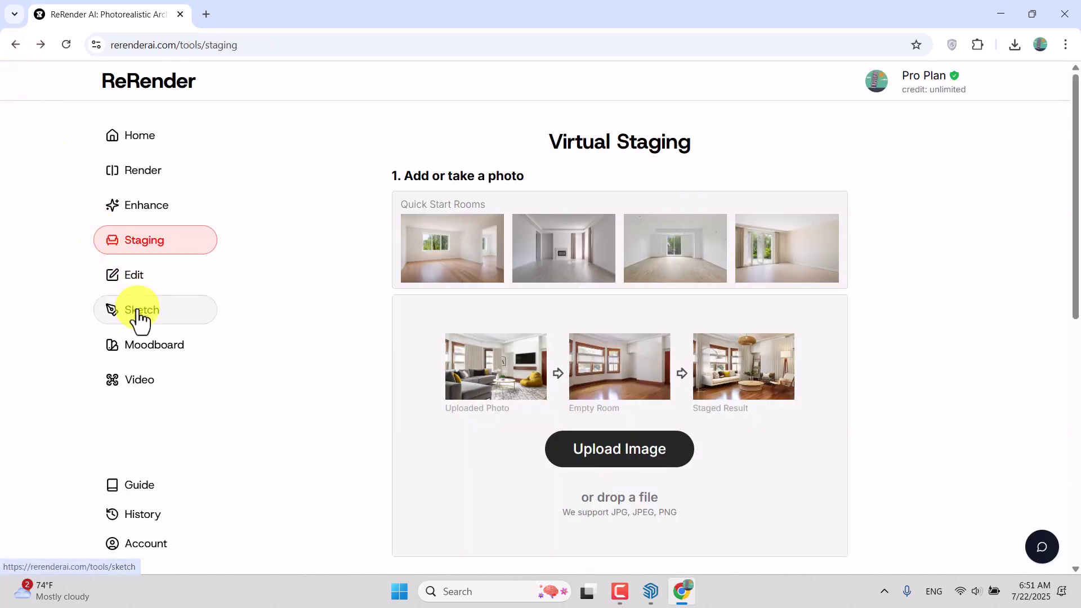
left_click(136, 311)
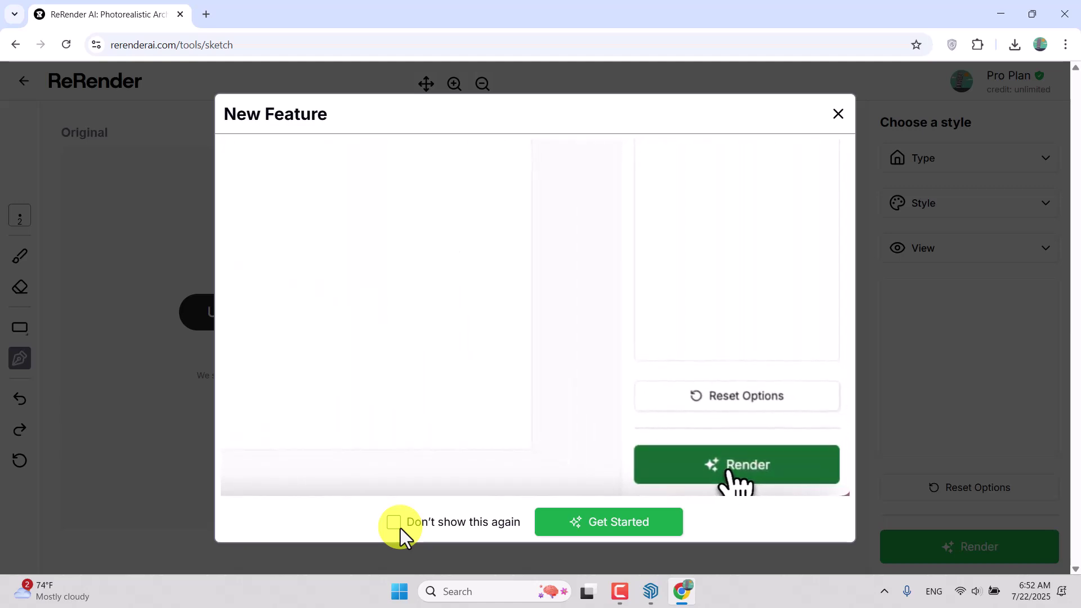
left_click(839, 114)
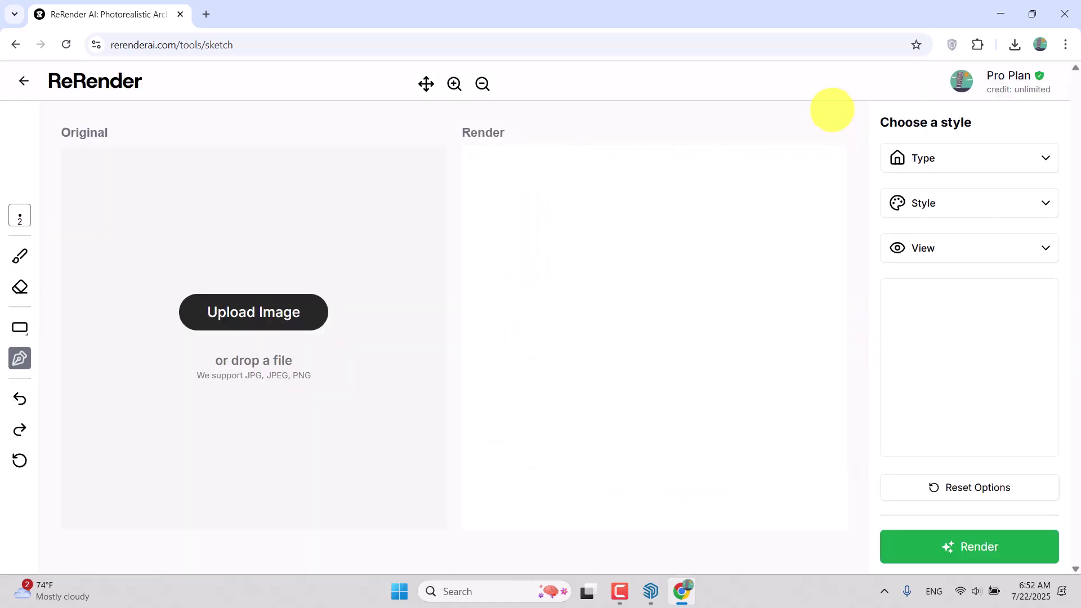
left_click(24, 86)
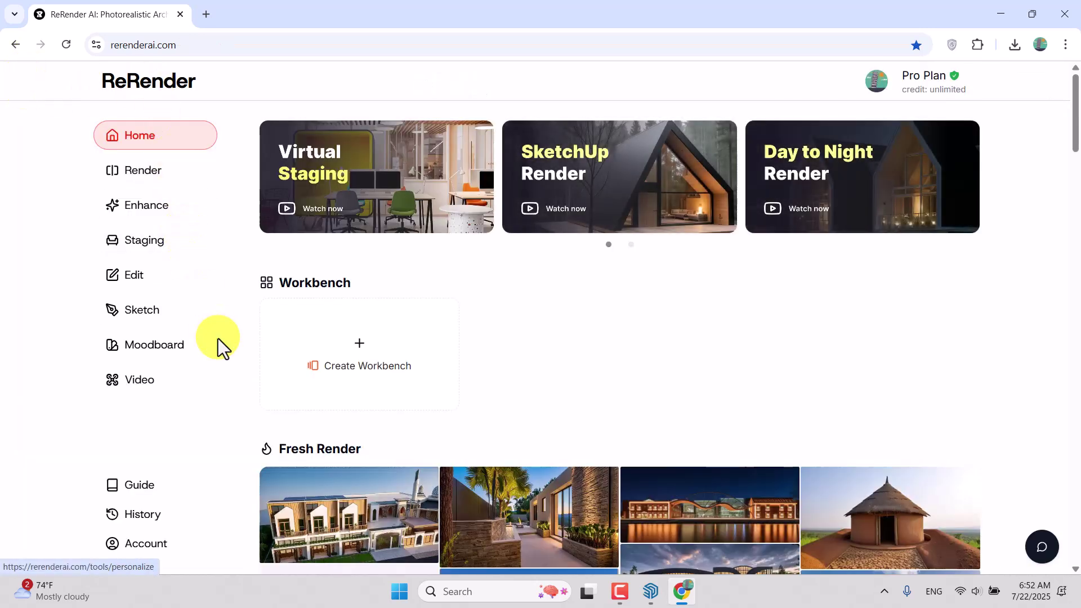
Bring up the SketchUp house model and orbit it to view it from higher and side angles
left_click(651, 592)
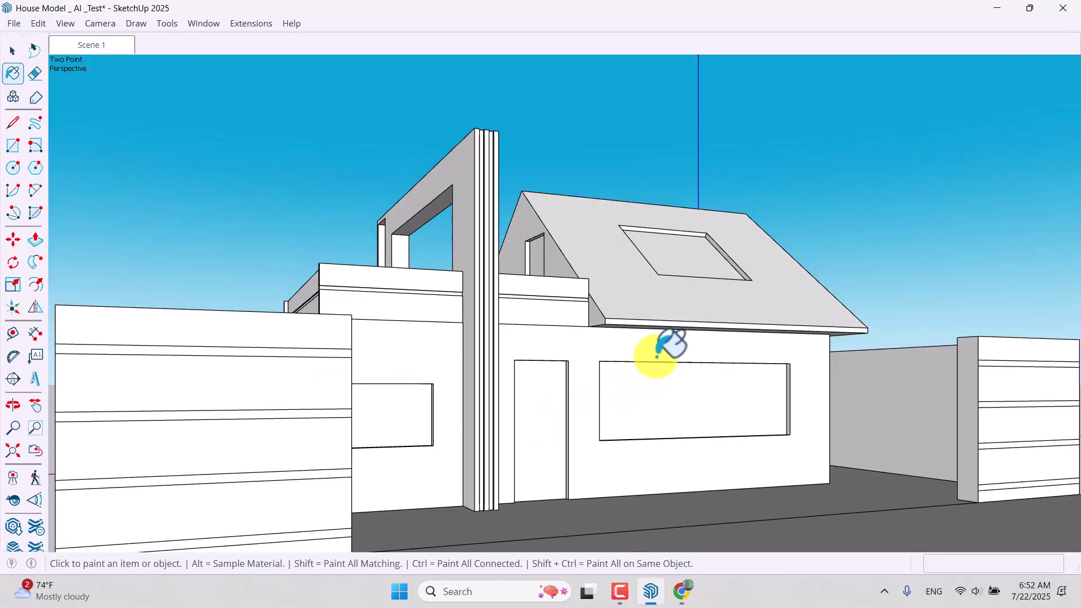
key("space")
key("o")
mouse_move(125, 133)
left_mouse_down()
mouse_move(579, 384)
mouse_move(290, 474)
mouse_move(947, 474)
mouse_move(1074, 422)
mouse_move(1016, 418)
mouse_move(710, 456)
mouse_move(478, 290)
mouse_move(838, 357)
mouse_move(518, 287)
mouse_move(427, 314)
mouse_move(405, 242)
left_mouse_up()
key("space")
key("o")
scroll(458, 309, "up", 2)
key("space")
Open Mood_Board_02 from the desktop in a maximized Photos window and zoom in on the facade
left_click(1077, 602)
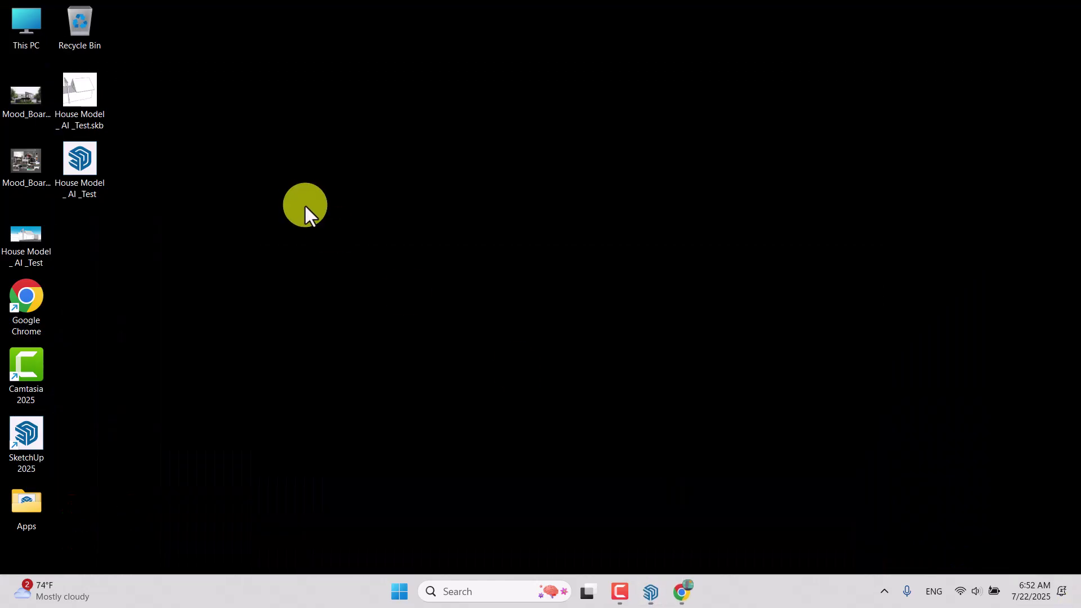
double_click(21, 110)
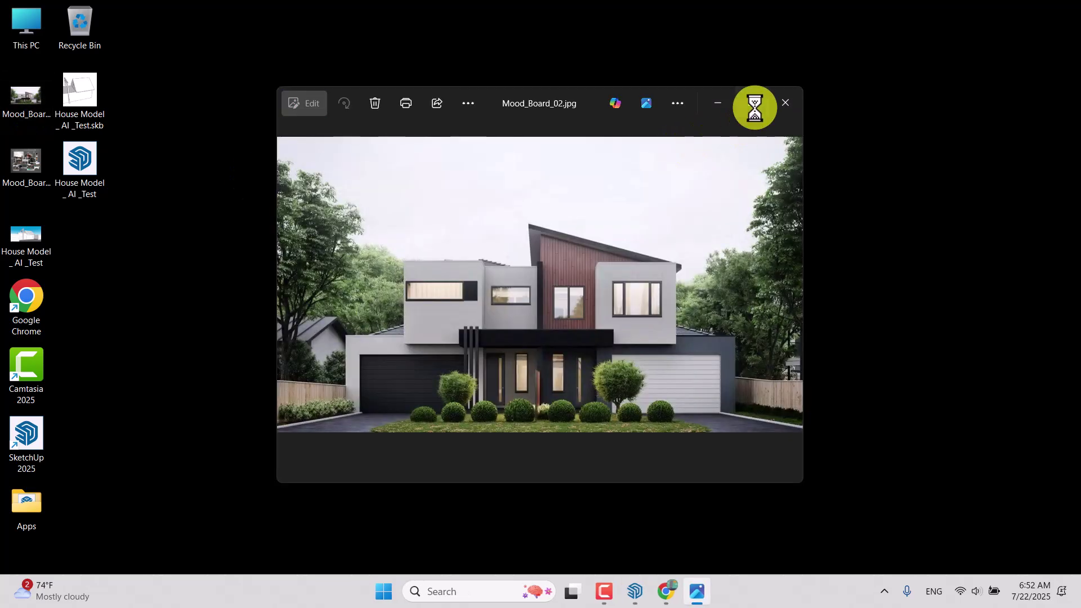
left_click(752, 105)
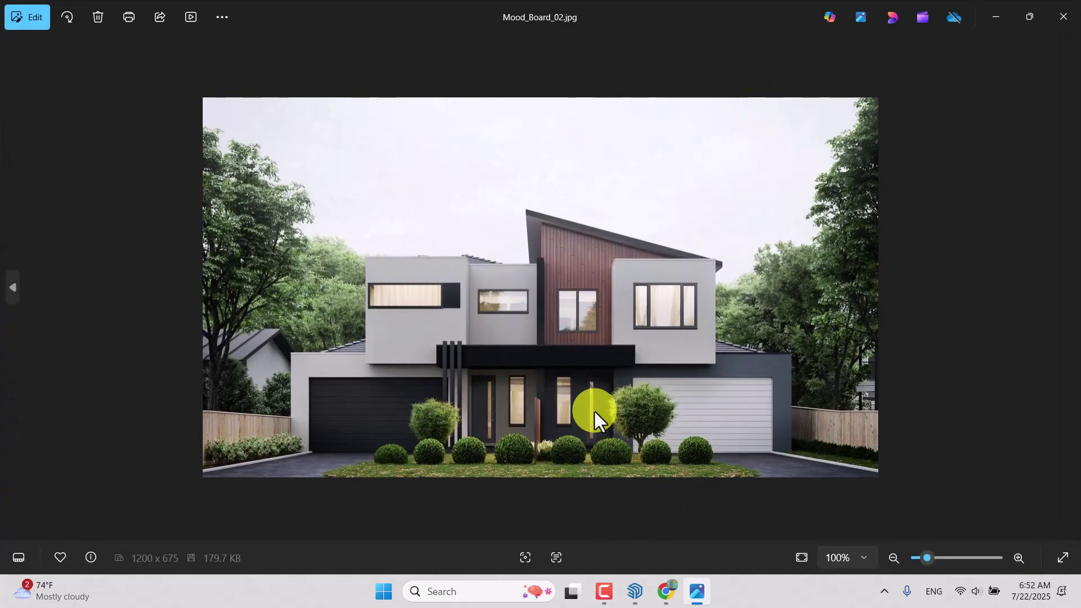
scroll(562, 342, "up", 3)
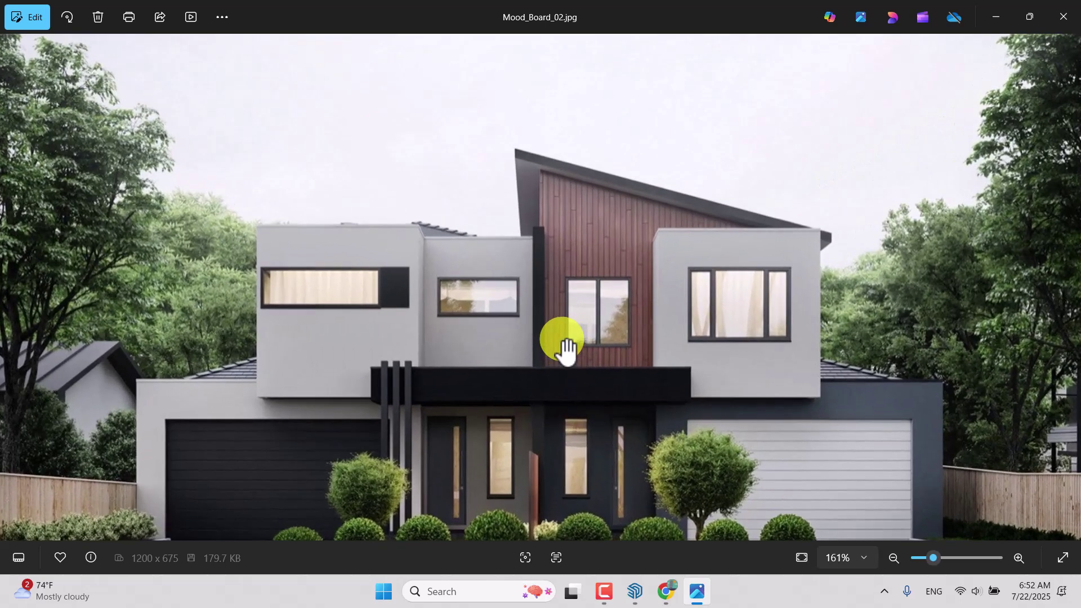
Return the SketchUp house to its saved Scene 1 two-point perspective view, then show the desktop
left_click(635, 592)
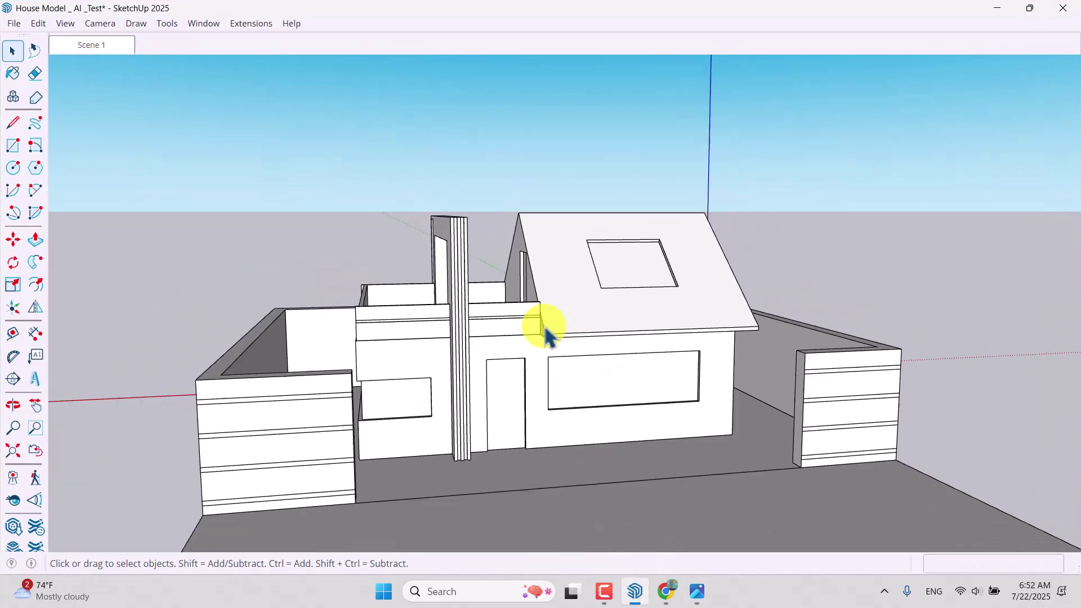
left_click_drag(549, 324, 624, 265)
scroll(566, 340, "up", 3)
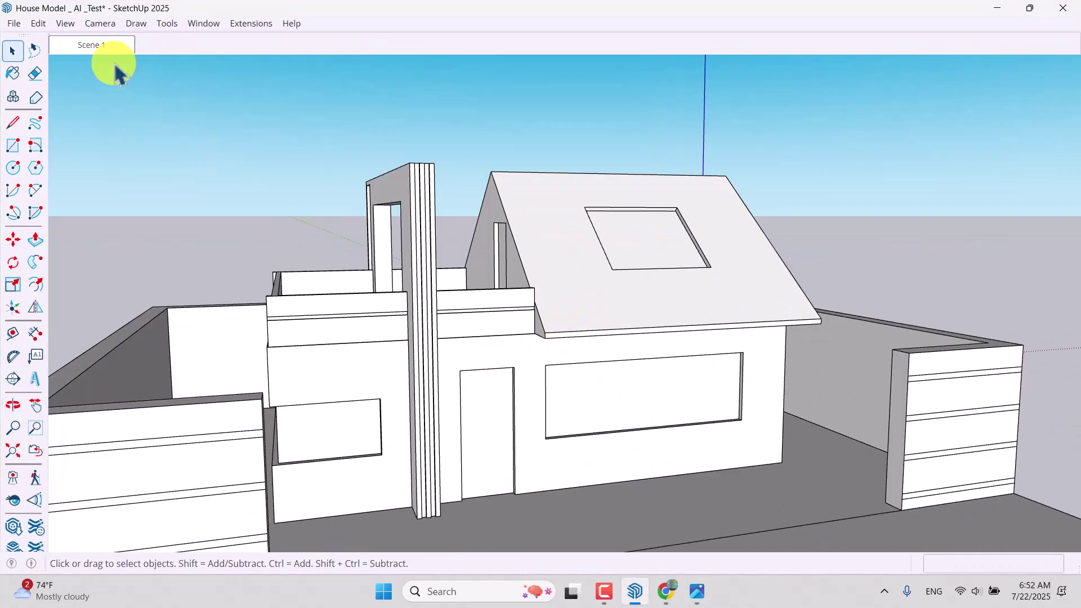
left_click(105, 48)
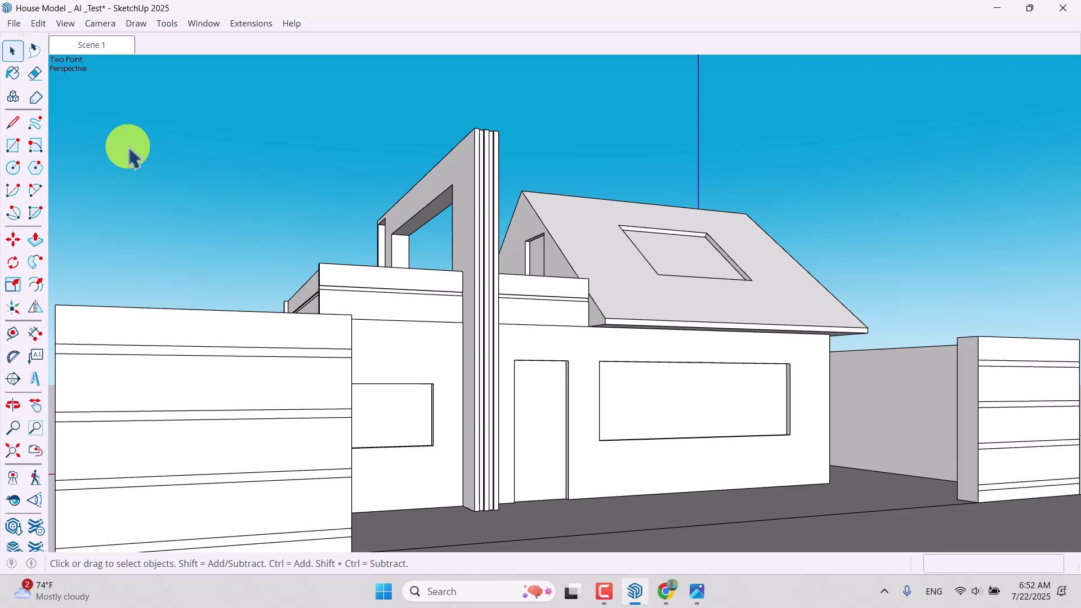
key("super+d")
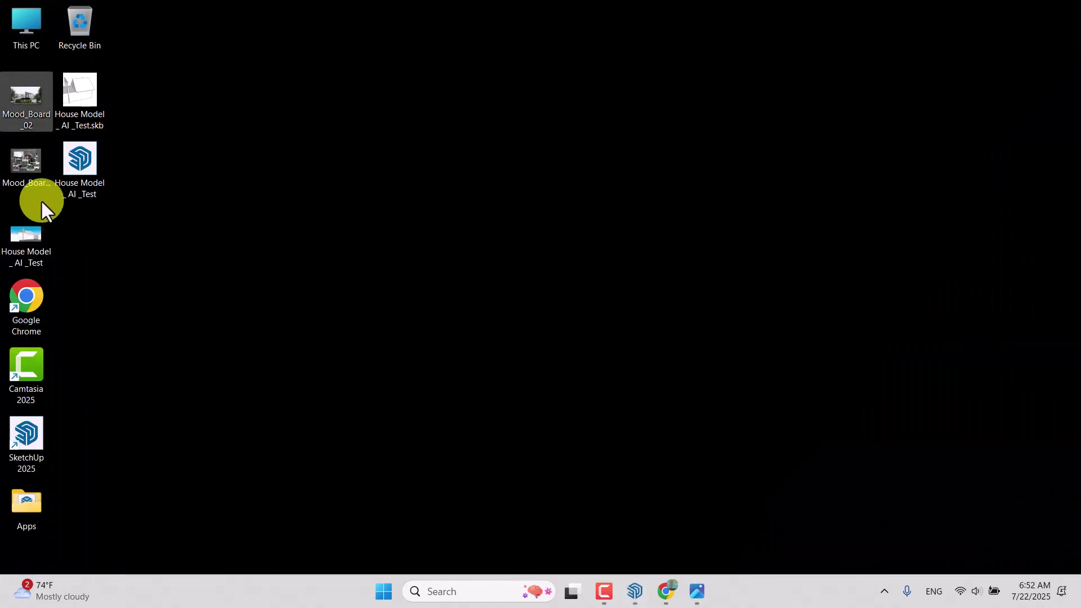
Inspect House Model _AI _Test.jpg maximized and zoomed in Photos, close it, and switch back to the browser
double_click(34, 239)
left_click(752, 103)
scroll(447, 387, "up", 3)
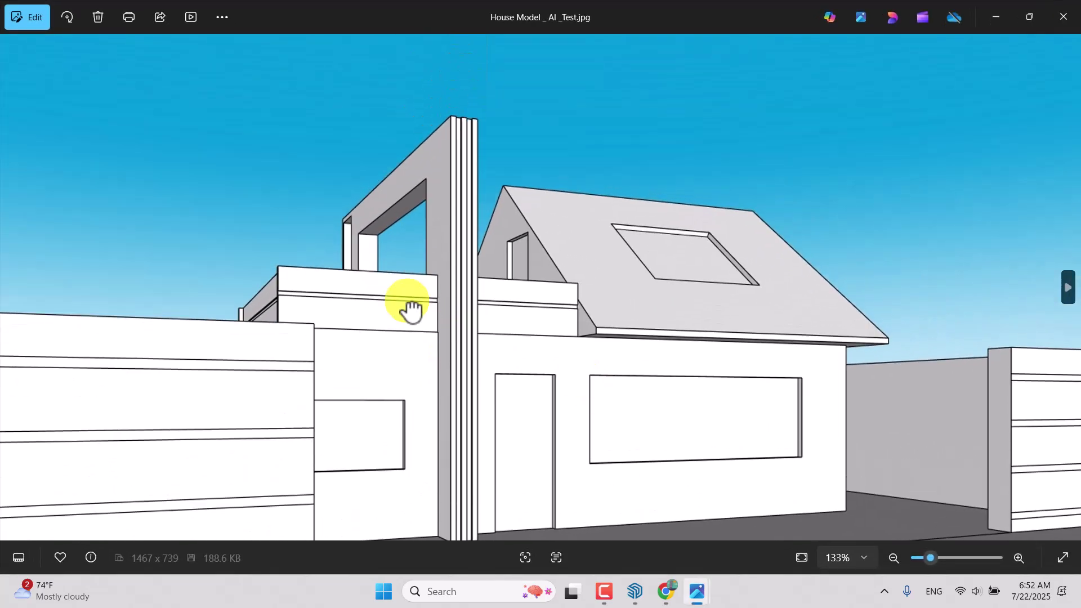
scroll(408, 302, "down", 3)
left_click(1064, 17)
left_click(698, 591)
left_click(673, 598)
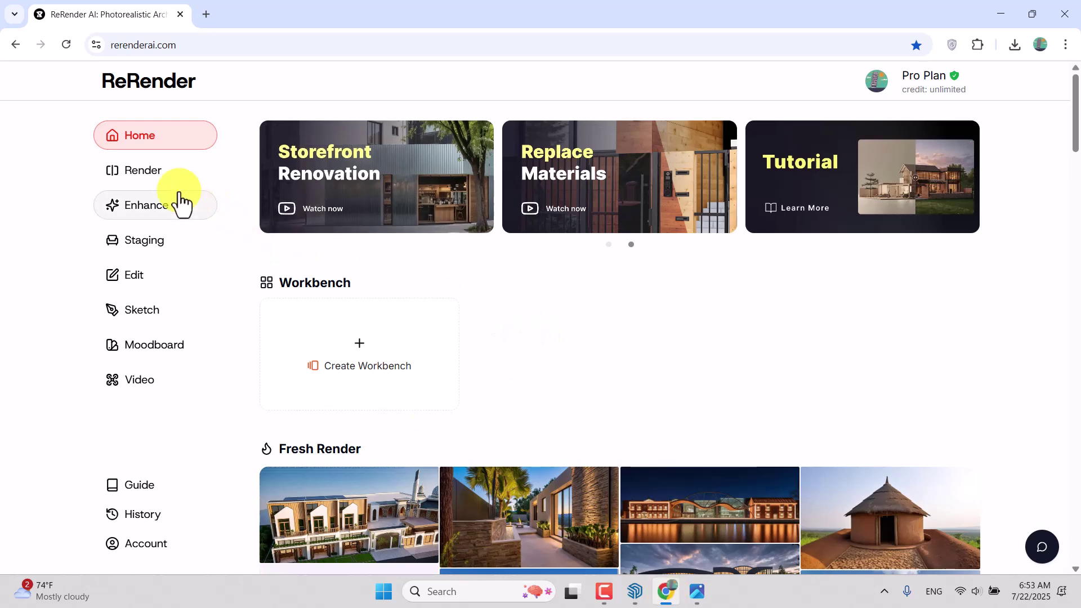
Delete both existing moodboards on the ReRender Moodboard page
left_click(149, 178)
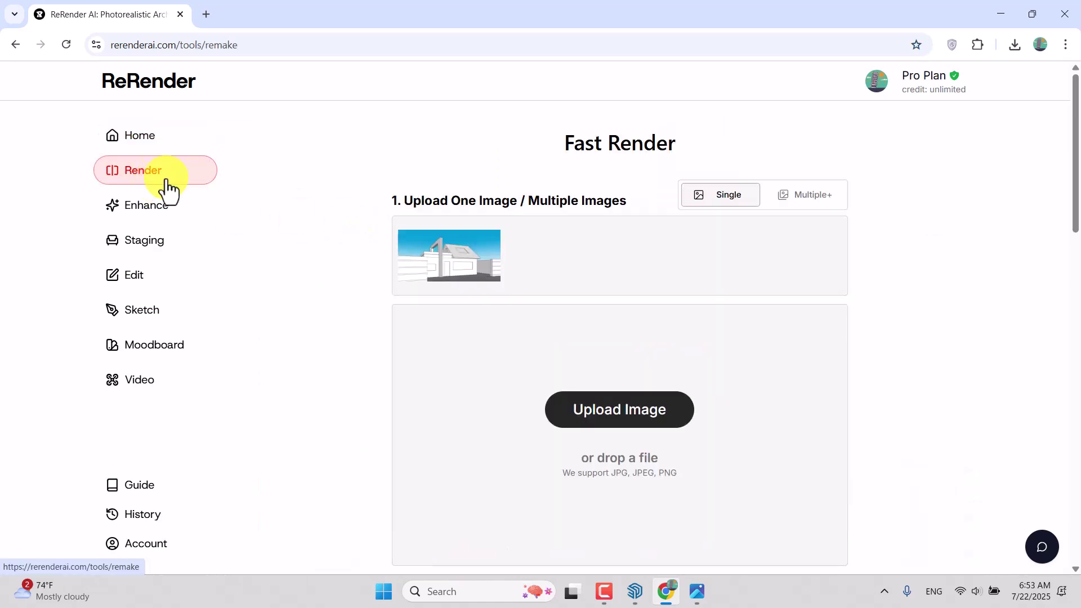
left_click(162, 364)
scroll(434, 366, "down", 3)
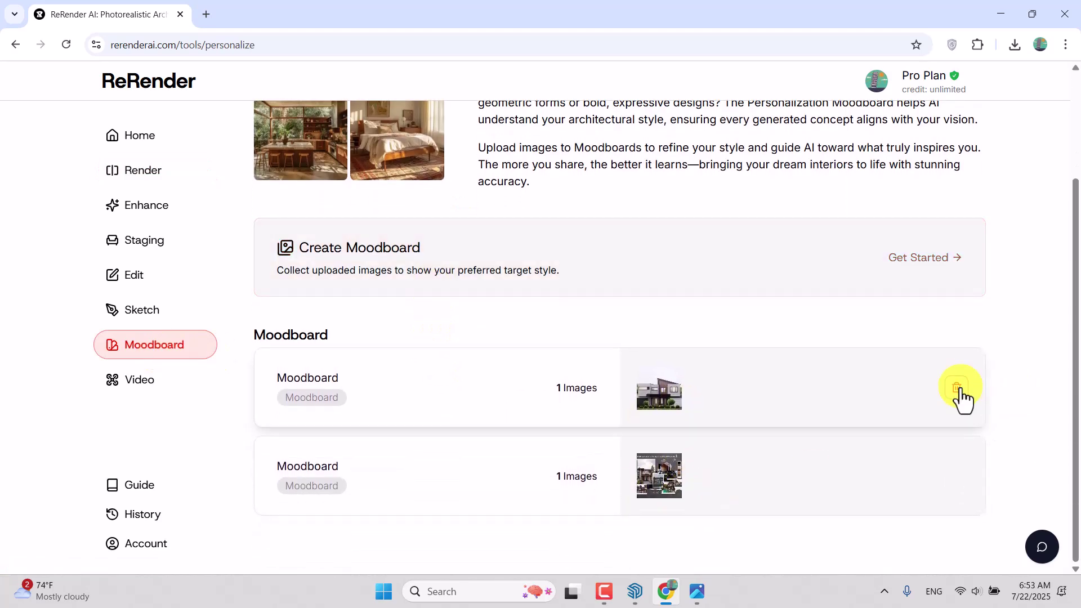
left_click(956, 389)
left_click(959, 395)
left_click(959, 487)
left_click(953, 489)
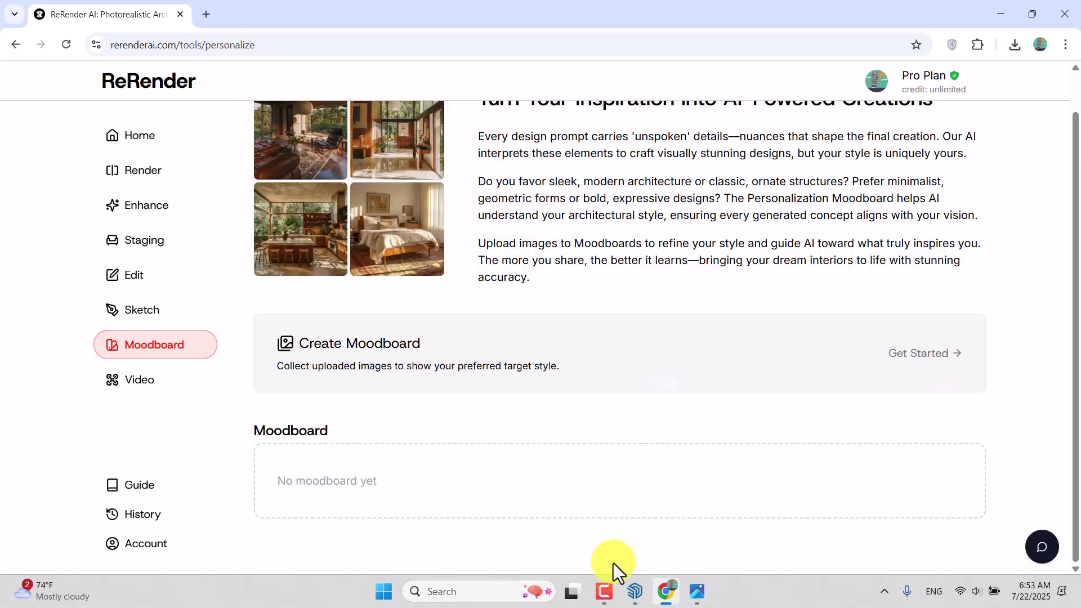
Create a new moodboard and upload the Mood_Board_02 image into it
left_click(824, 372)
left_click(657, 223)
left_click(427, 214)
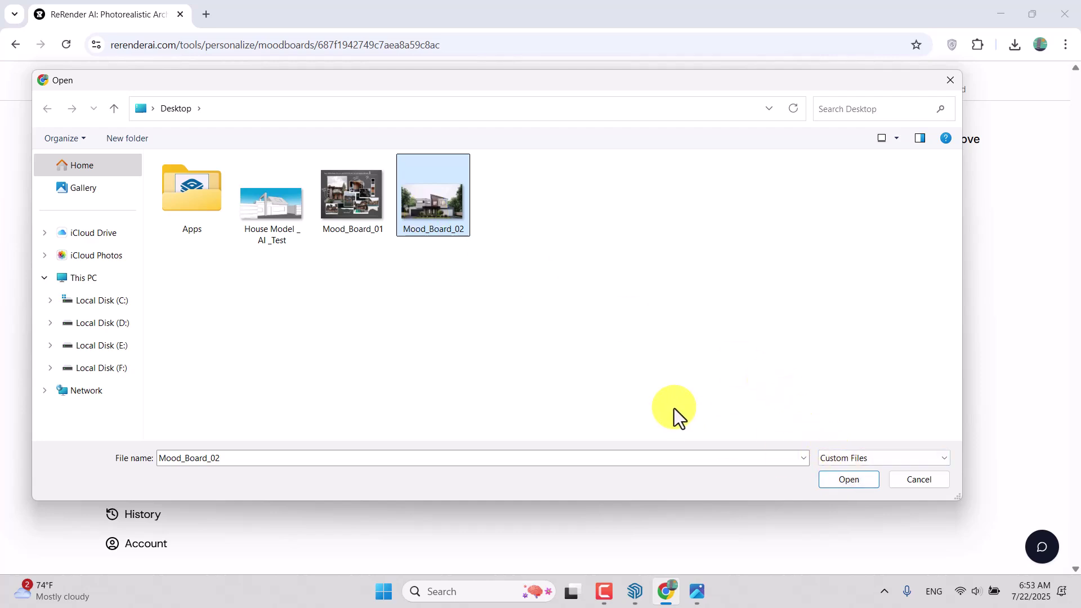
left_click(843, 478)
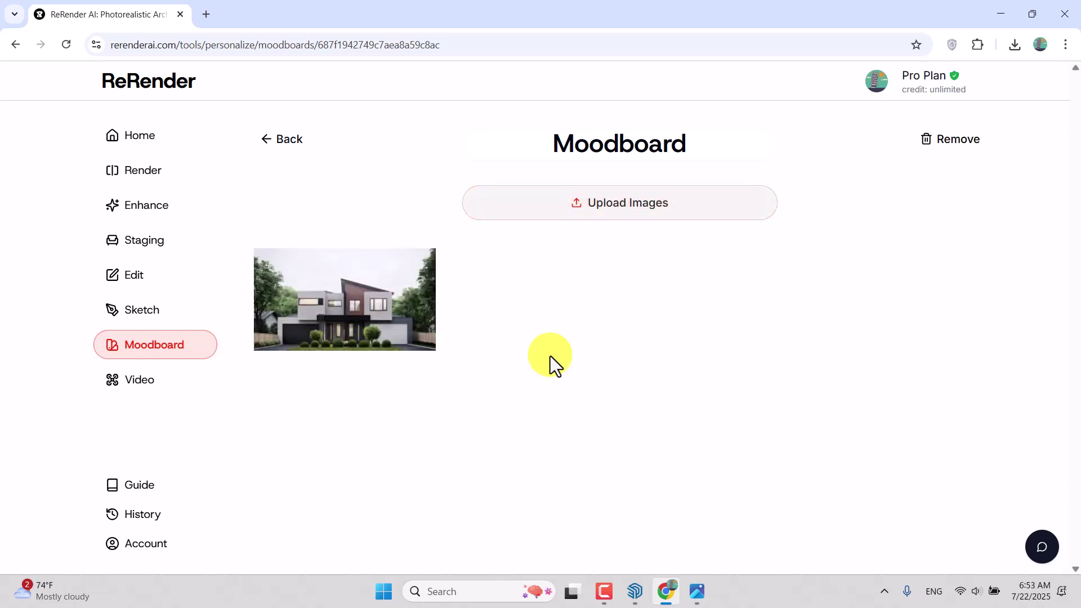
left_click(140, 175)
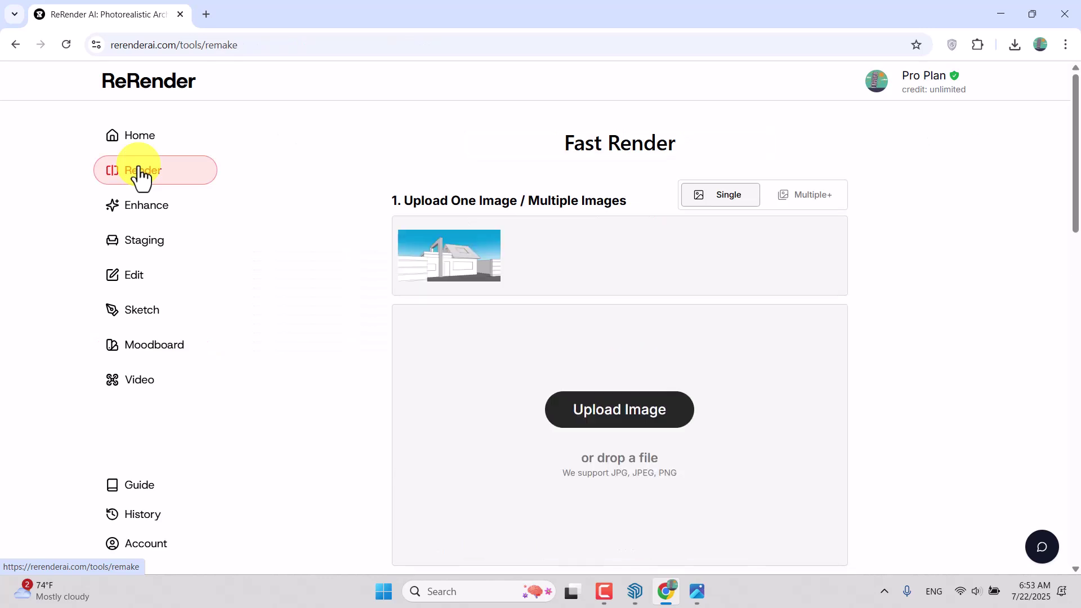
left_click(443, 279)
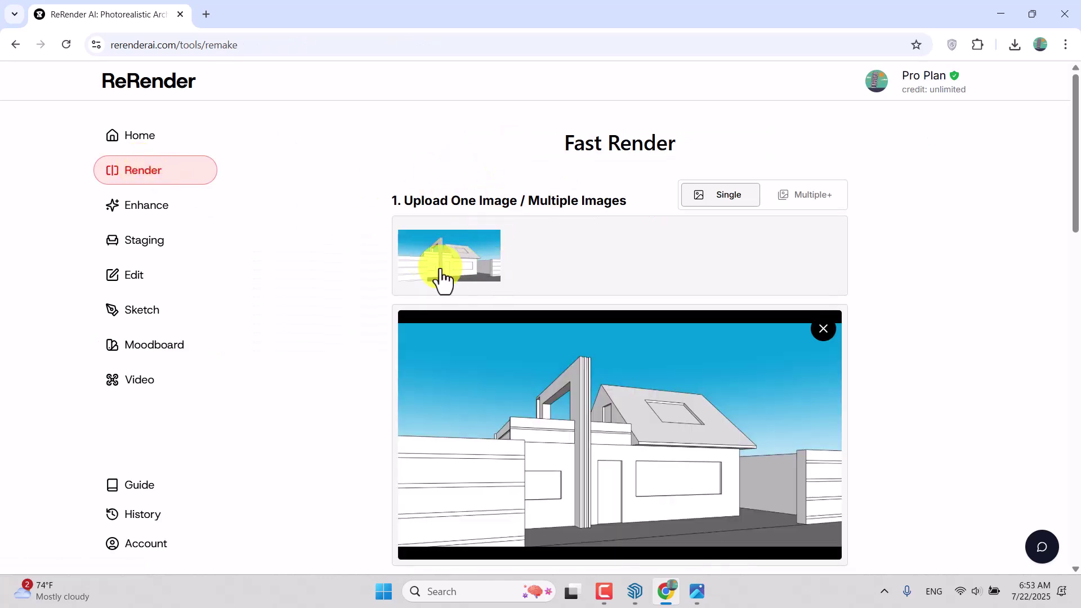
scroll(443, 279, "down", 6)
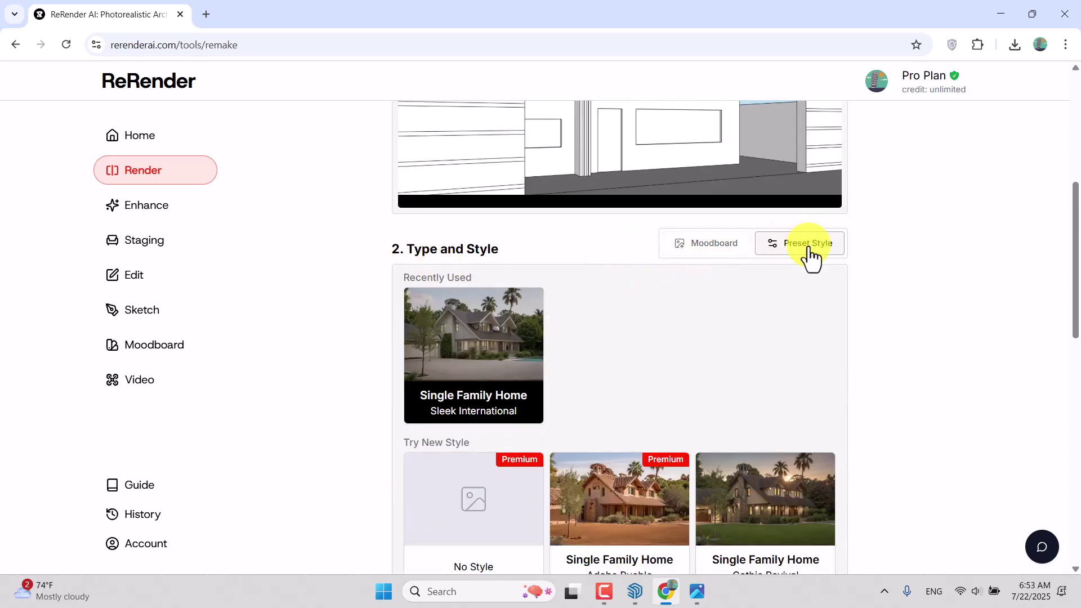
scroll(809, 256, "down", 2)
scroll(715, 220, "down", 3)
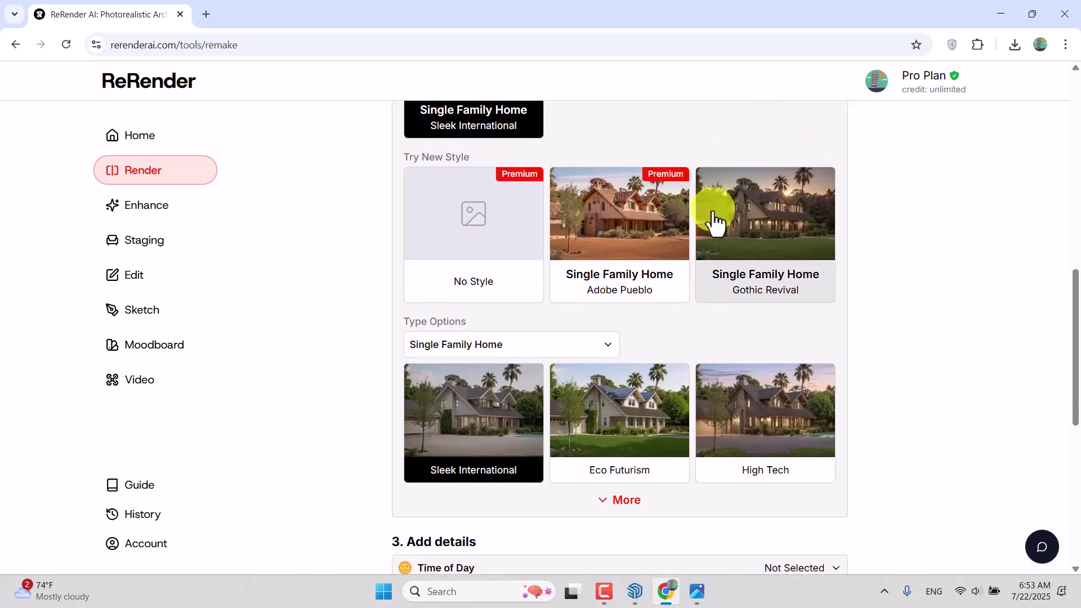
scroll(714, 220, "down", 4)
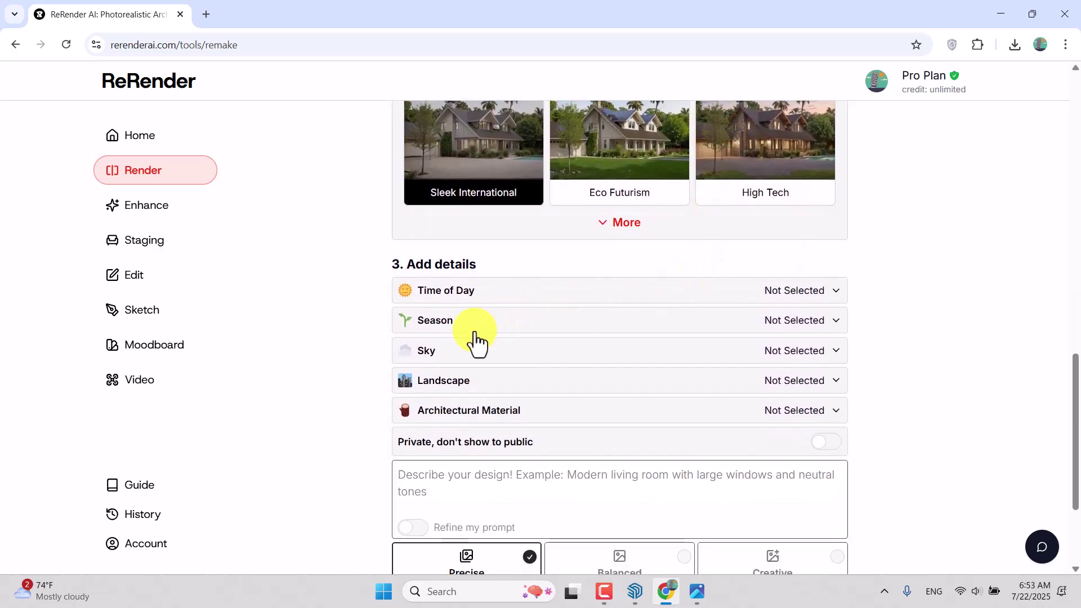
left_click(459, 353)
left_click(669, 151)
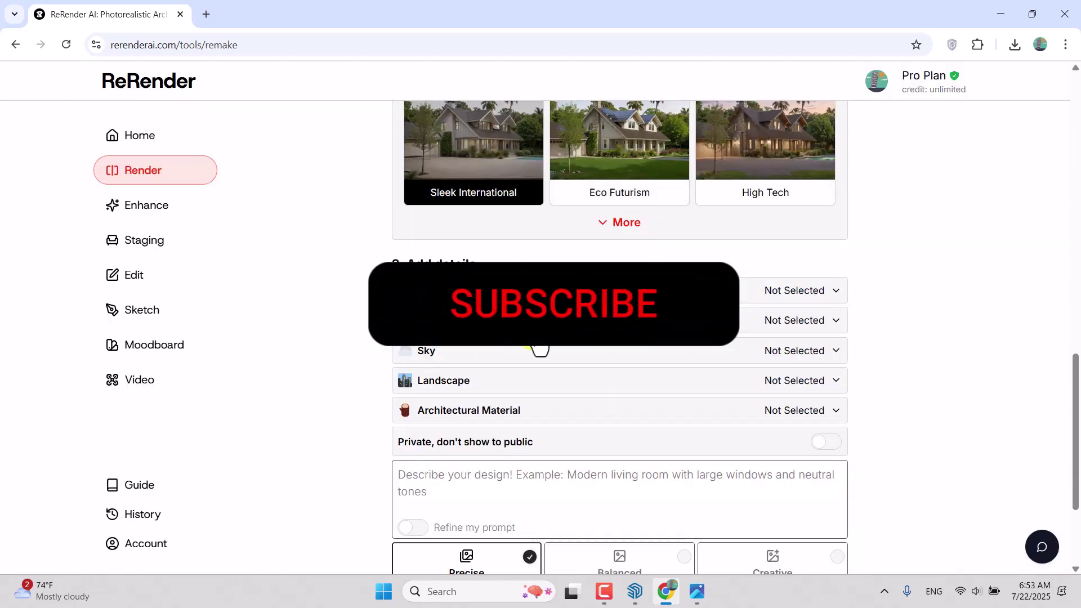
left_click(507, 381)
left_click(666, 89)
scroll(549, 369, "down", 2)
left_click(483, 265)
scroll(630, 236, "down", 1)
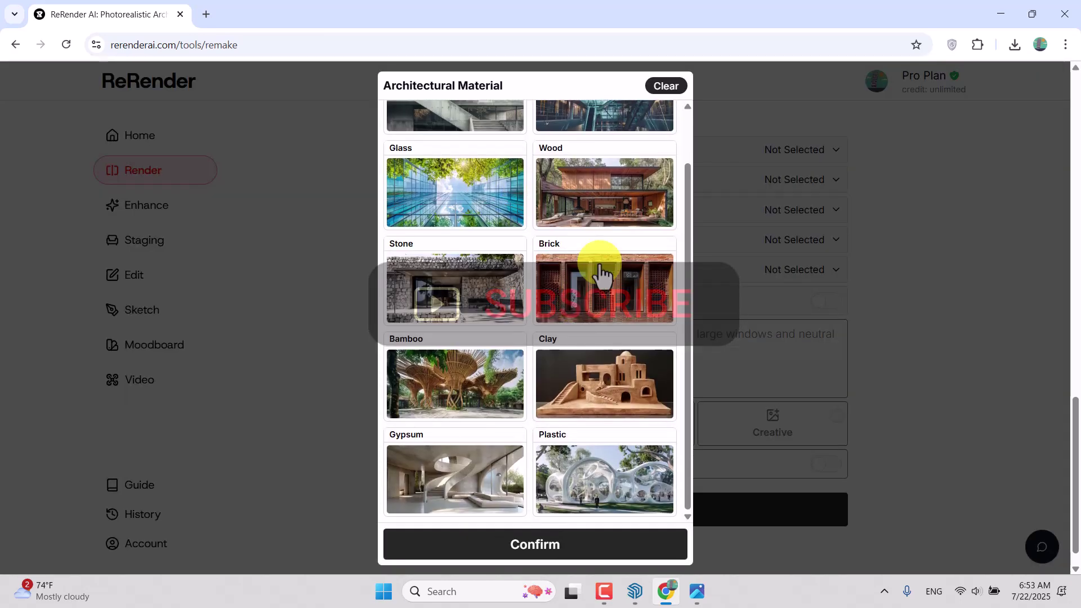
left_click(660, 88)
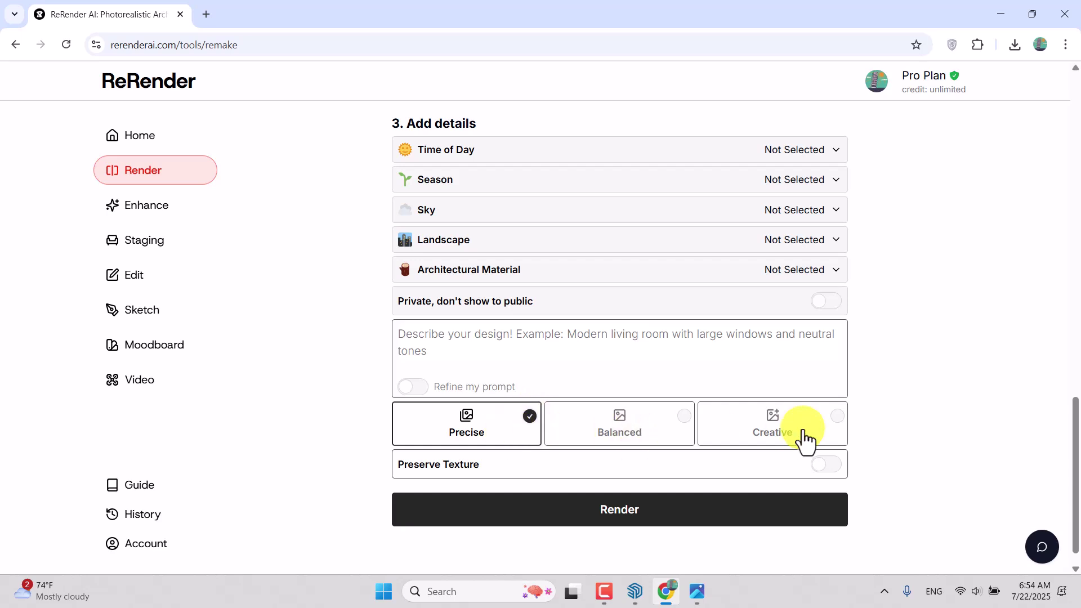
Pick the Moodboard tab and its trained Moodboard model as style, then render the house sketch
scroll(806, 442, "up", 12)
left_click(695, 247)
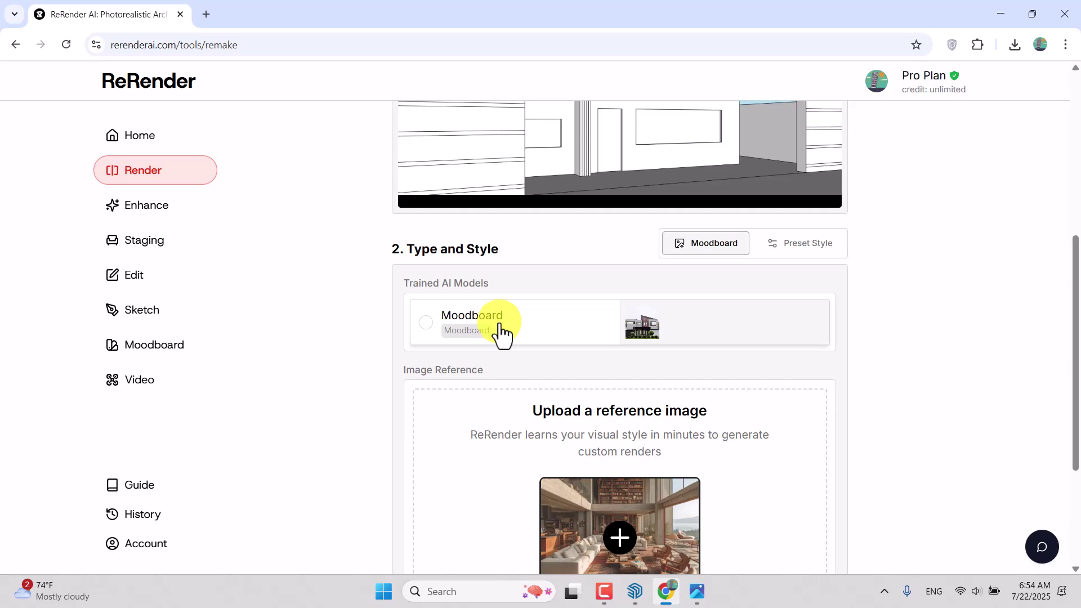
left_click(472, 332)
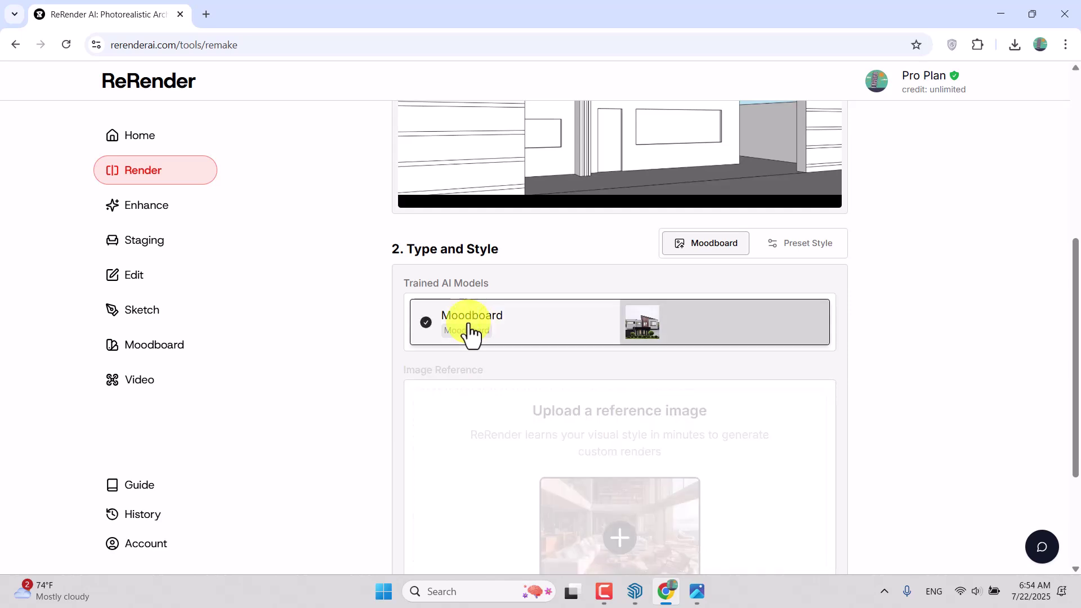
scroll(472, 332, "up", 4)
scroll(706, 246, "down", 7)
left_click(651, 483)
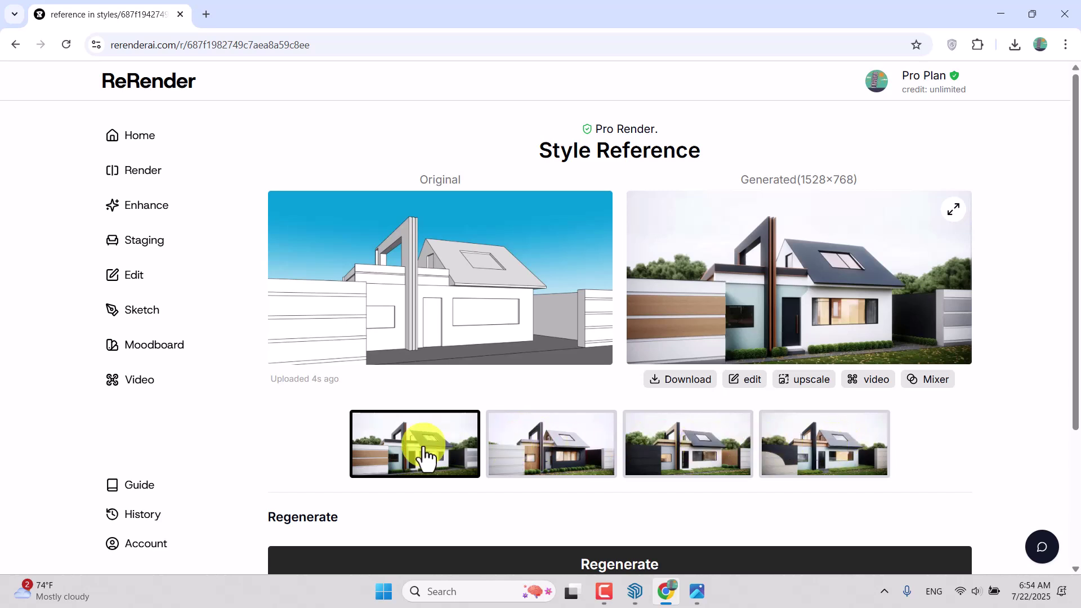
Compare the four generated variations and settle on the third one
left_click(527, 444)
left_click(660, 453)
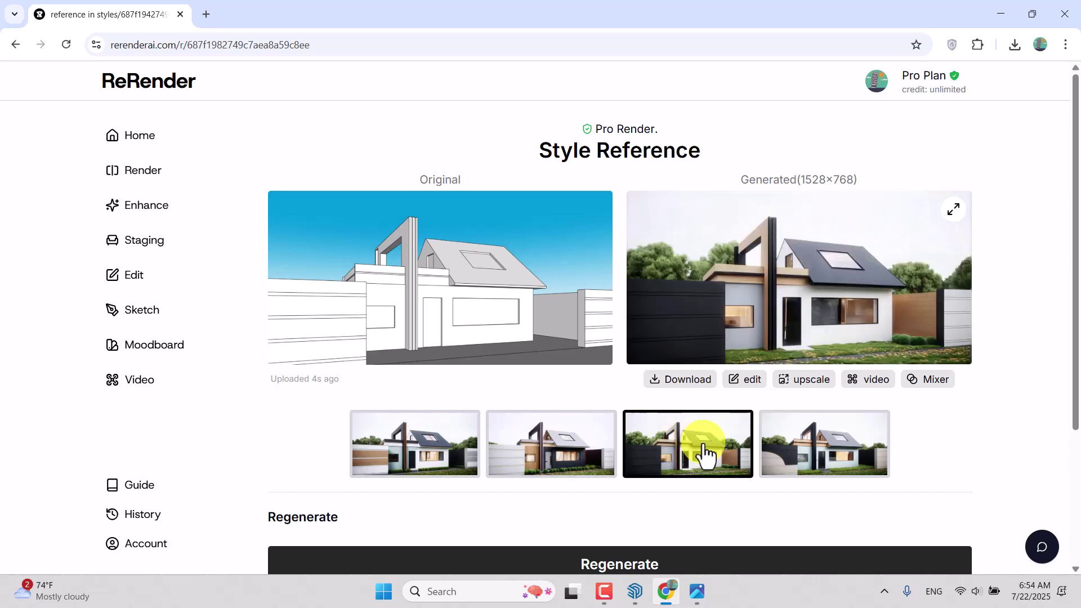
left_click(837, 458)
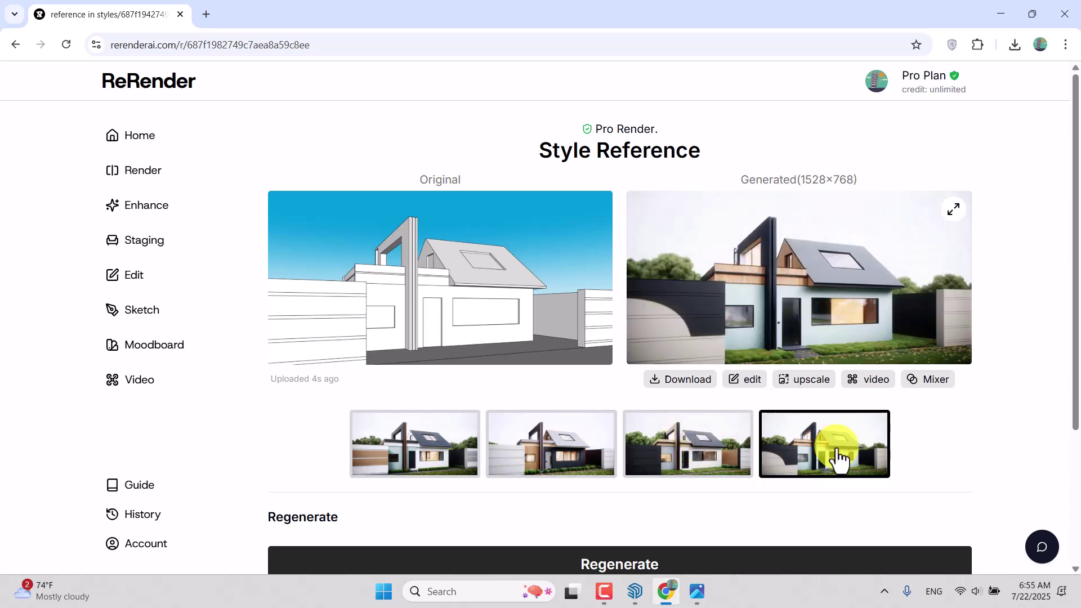
left_click(731, 452)
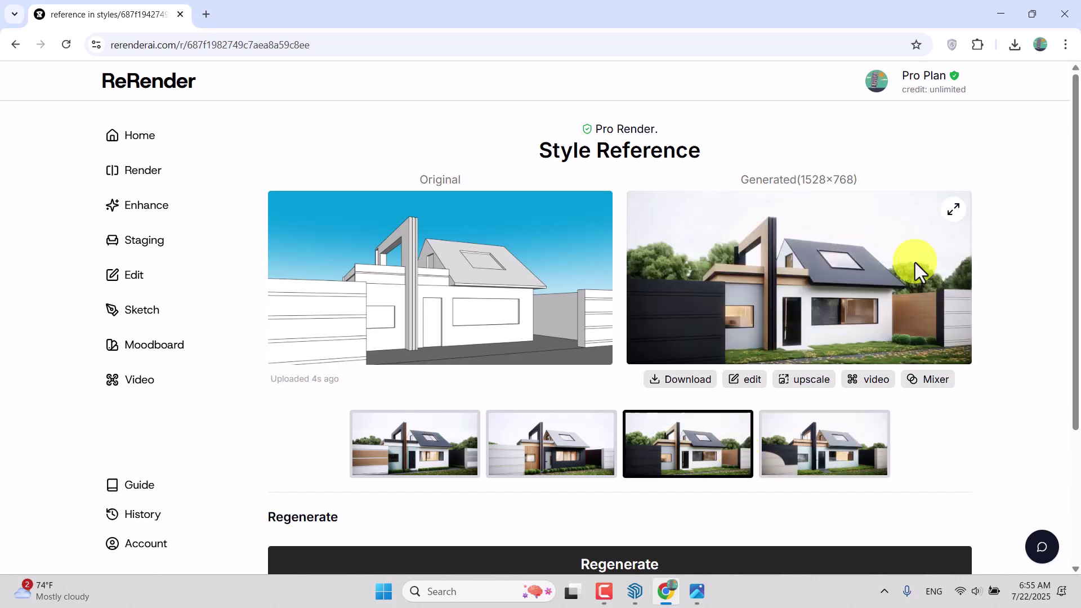
Enlarge the third render's before/after comparison and slide it fully to the AI rendering
left_click(962, 216)
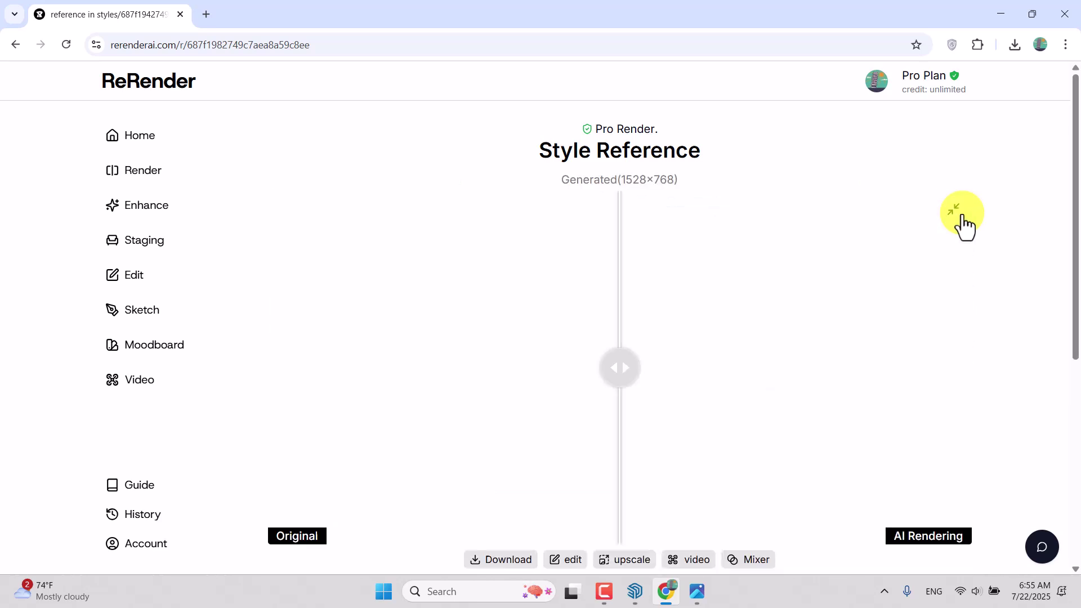
scroll(668, 158, "down", 1)
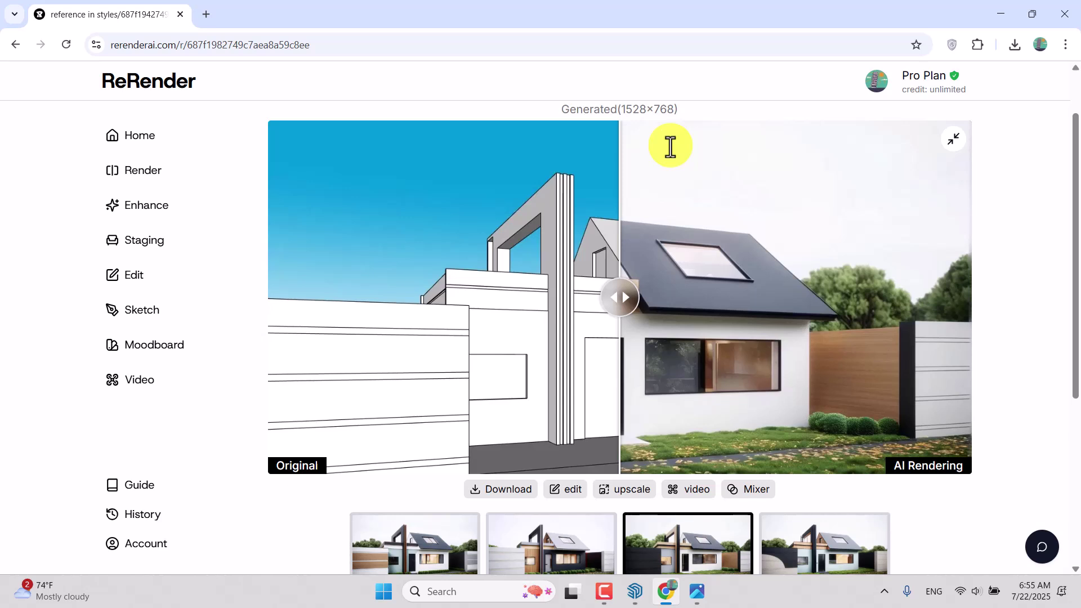
mouse_move(627, 293)
left_mouse_down()
mouse_move(244, 302)
mouse_move(634, 280)
mouse_move(956, 281)
mouse_move(638, 280)
mouse_move(610, 285)
mouse_move(617, 295)
mouse_move(403, 309)
mouse_move(599, 309)
mouse_move(182, 326)
left_mouse_up()
Upscale the chosen house render to 3056×1536 and wait for it to finish
scroll(556, 278, "down", 2)
scroll(557, 279, "up", 1)
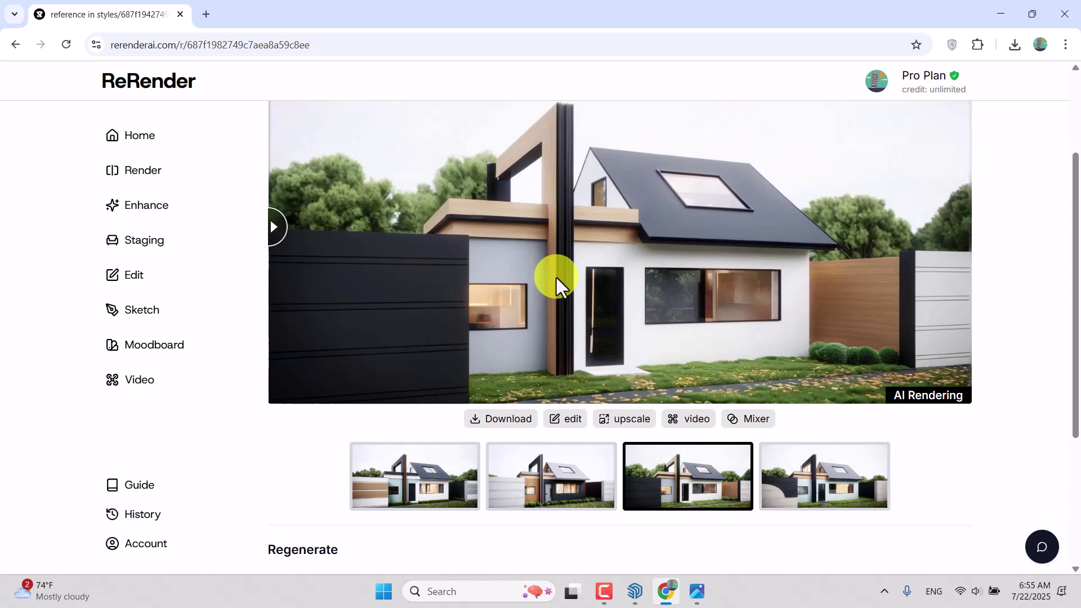
left_click(632, 419)
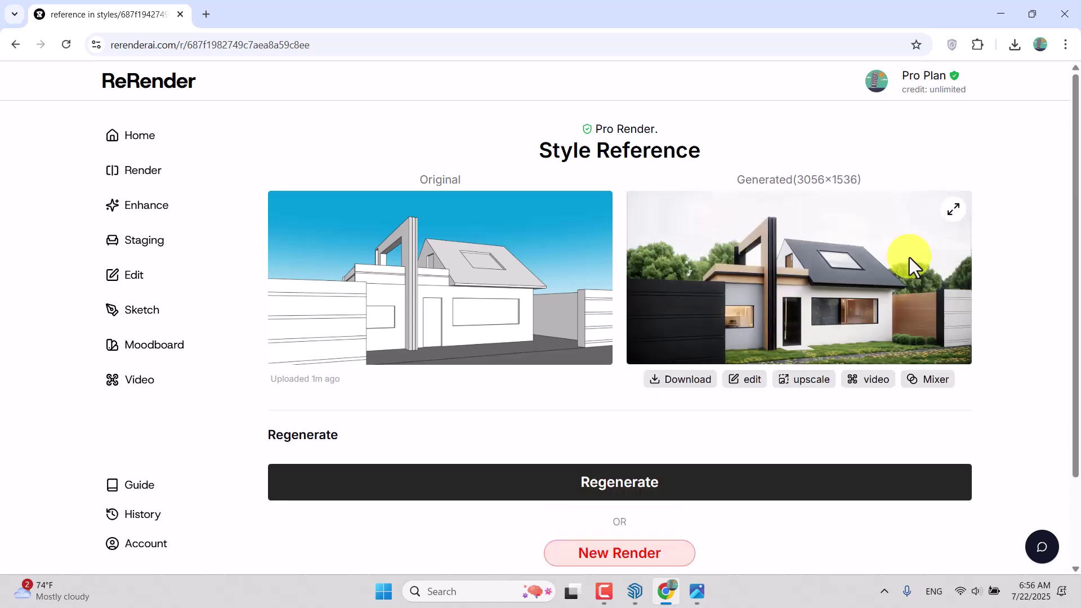
Enlarge the upscaled render, compare it with the sketch using the slider, and download it as a JPG
left_click(955, 210)
left_click_drag(628, 357, 572, 355)
scroll(572, 353, "down", 4)
scroll(566, 388, "up", 1)
left_click(509, 426)
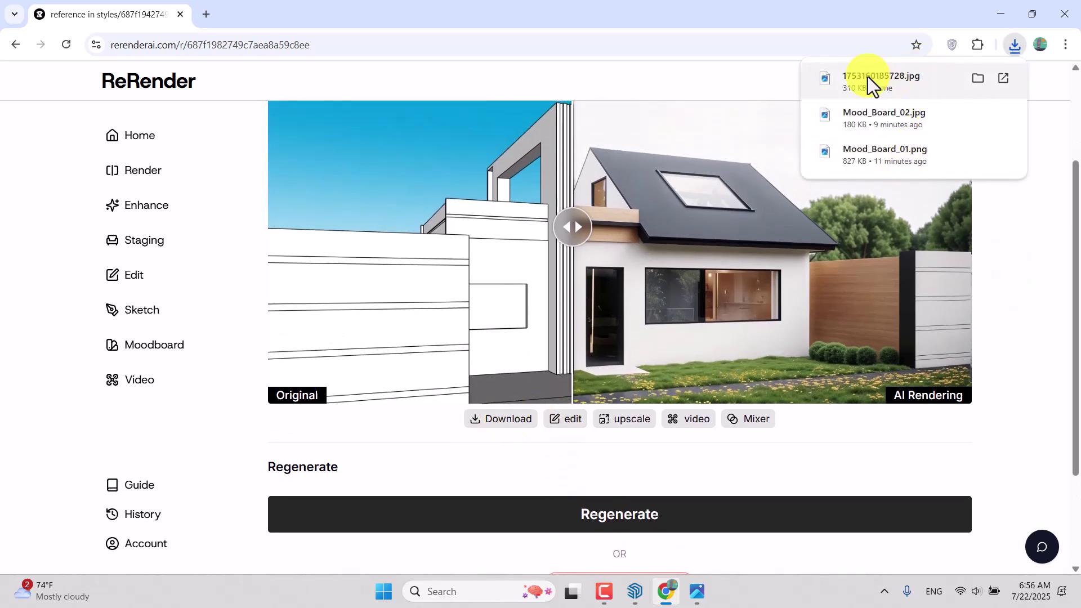
Move the downloaded render from Downloads to the desktop and rename it ReRenderAI_001
left_click(978, 79)
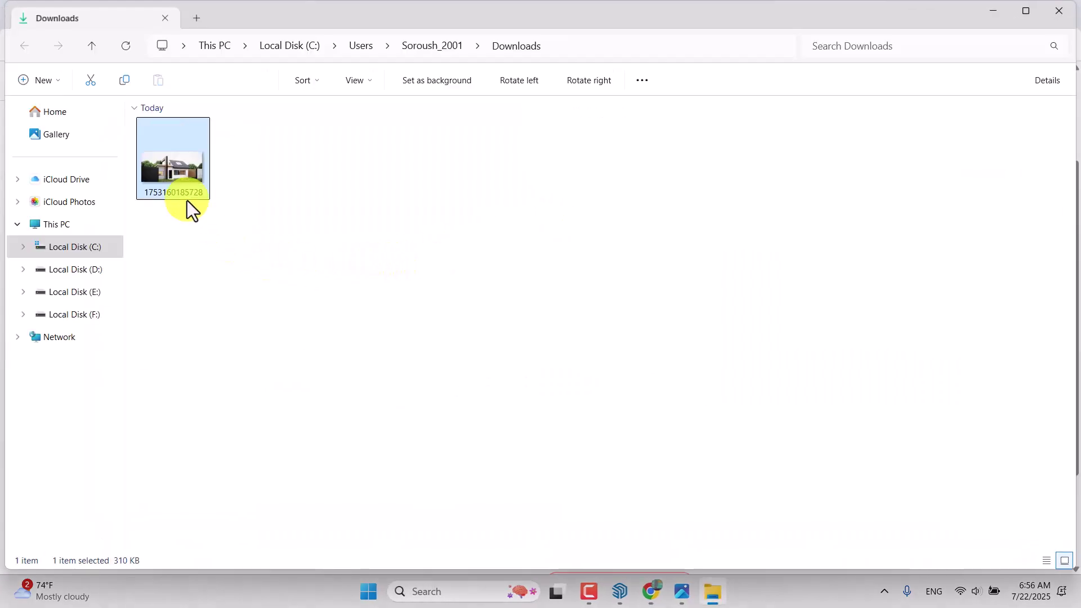
mouse_move(178, 188)
left_mouse_down()
mouse_move(861, 425)
mouse_move(1074, 579)
mouse_move(1077, 602)
mouse_move(258, 294)
mouse_move(251, 366)
left_mouse_up()
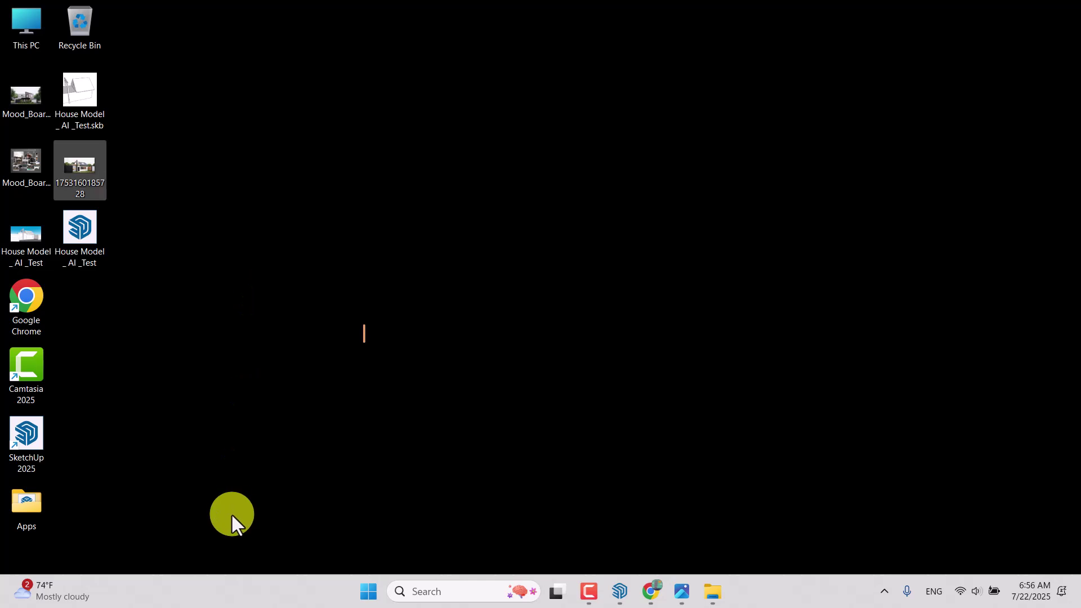
right_click(83, 172)
left_click(191, 34)
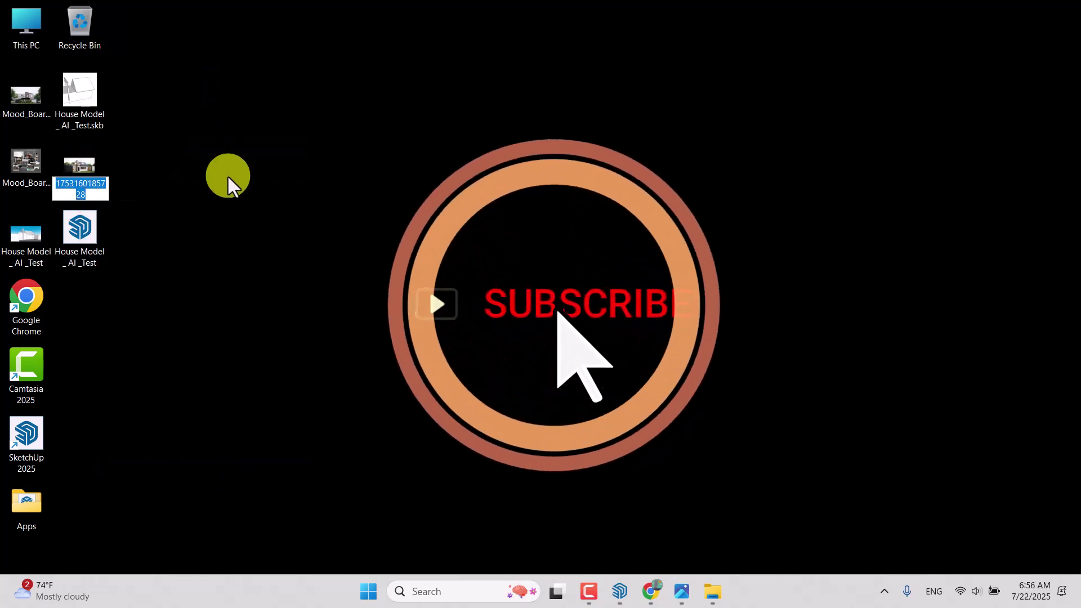
type("ReRenderAI_001")
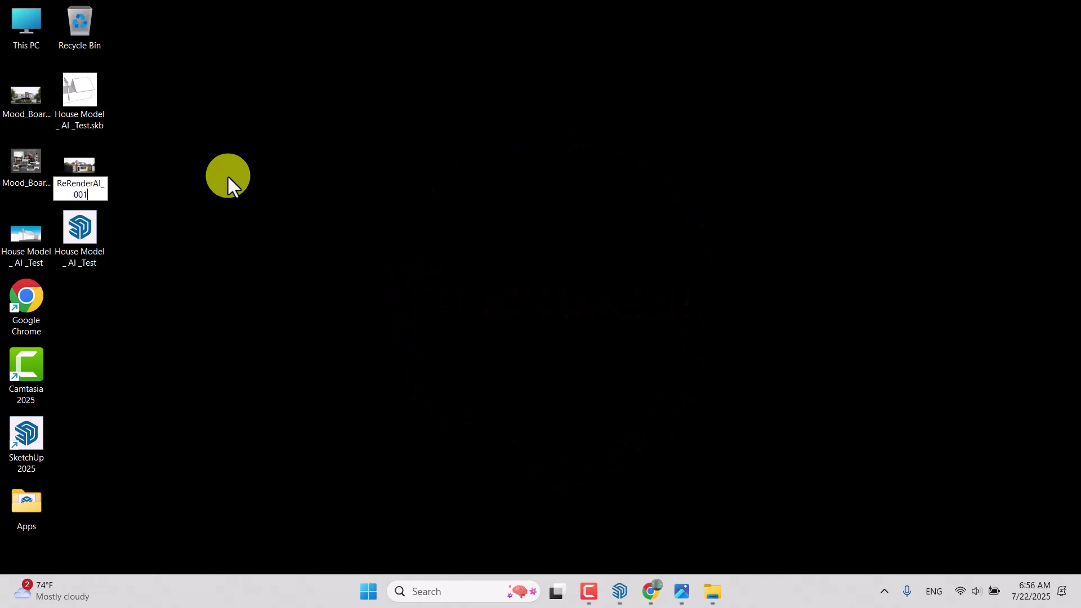
key("Return")
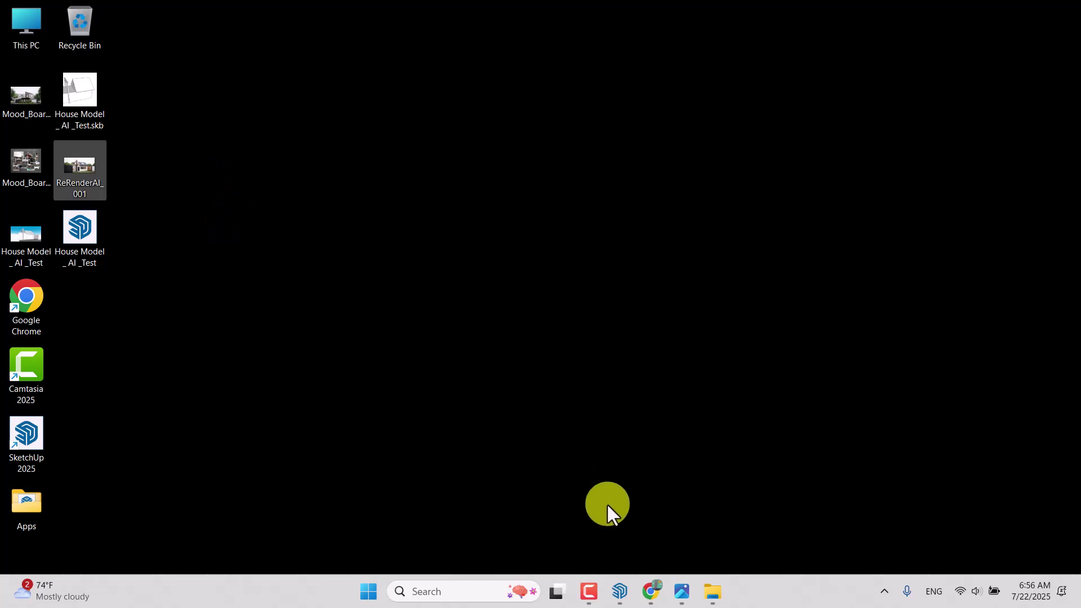
Back in ReRender AI, open Image to Video and select ReRenderAI_001 from the Desktop
left_click(650, 593)
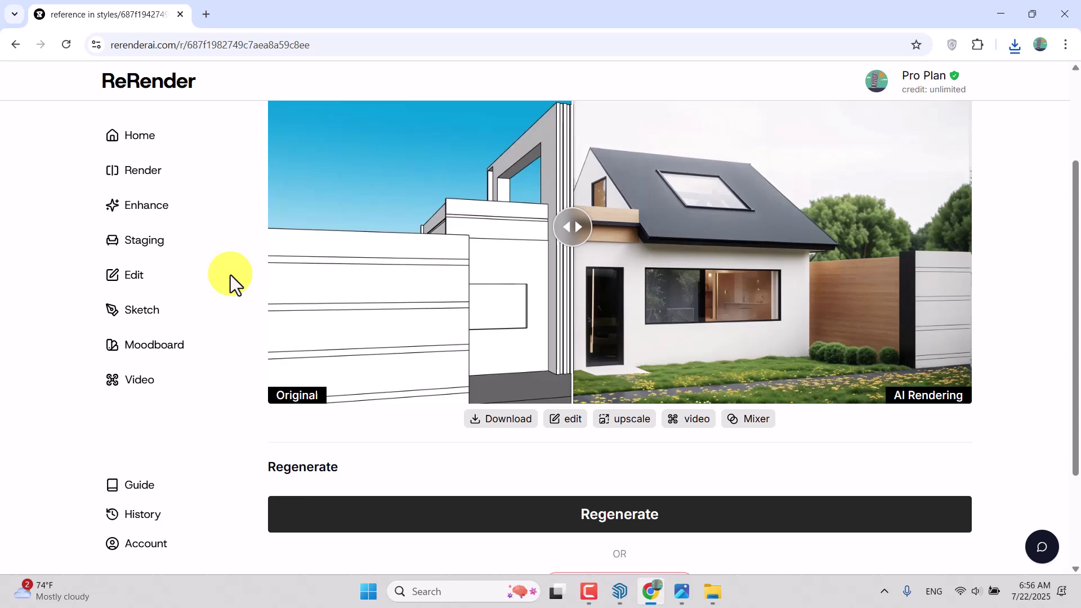
left_click(142, 393)
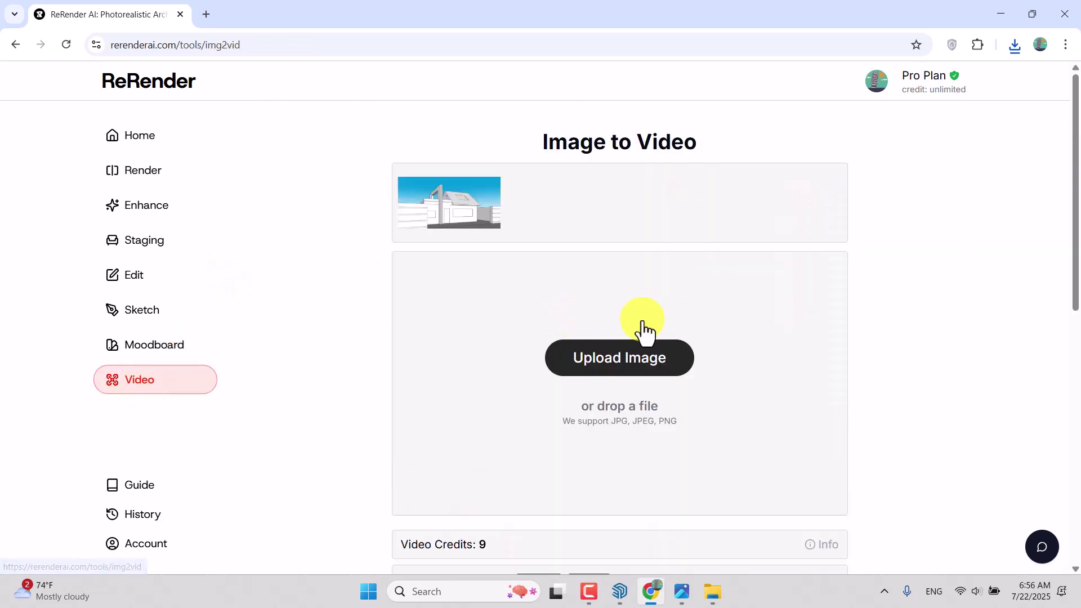
left_click(629, 356)
left_click(489, 220)
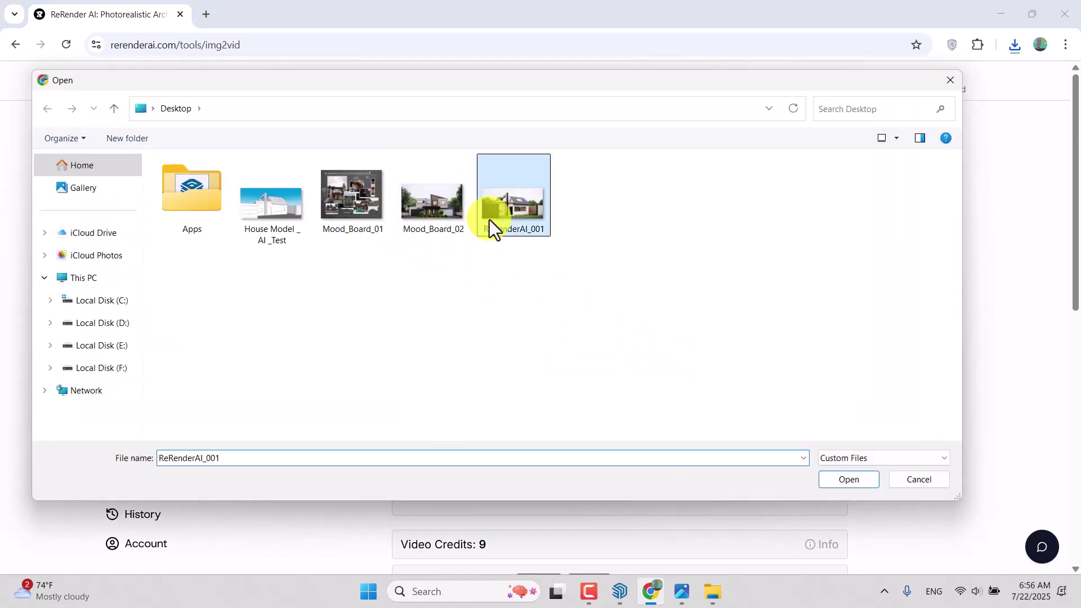
Upload ReRenderAI_001 and generate a 5-second Zoom In video at Slow camera speed
left_click(846, 477)
scroll(350, 305, "down", 2)
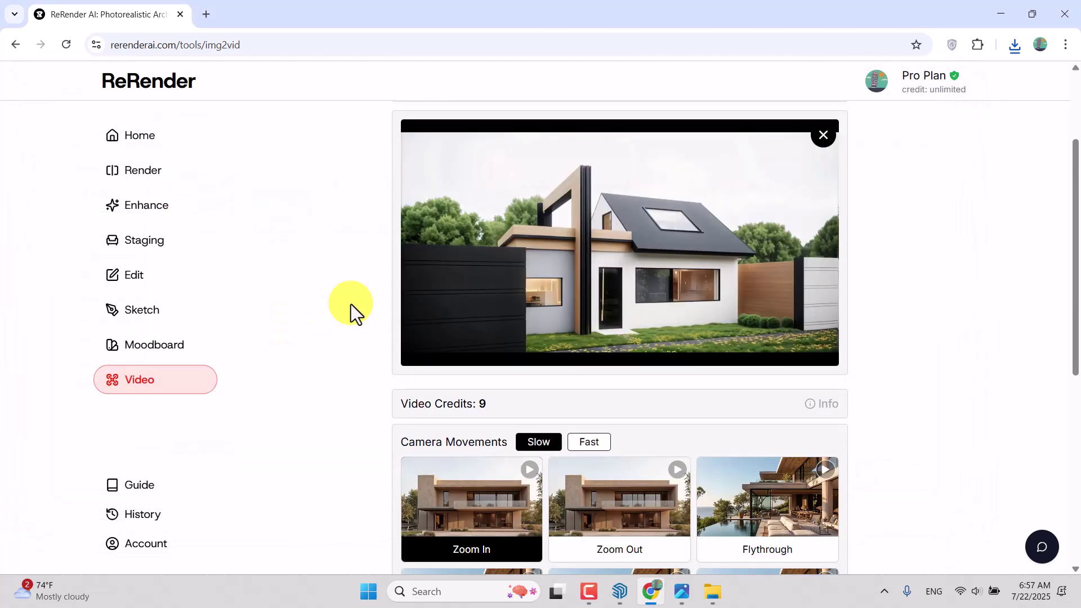
scroll(615, 320, "down", 3)
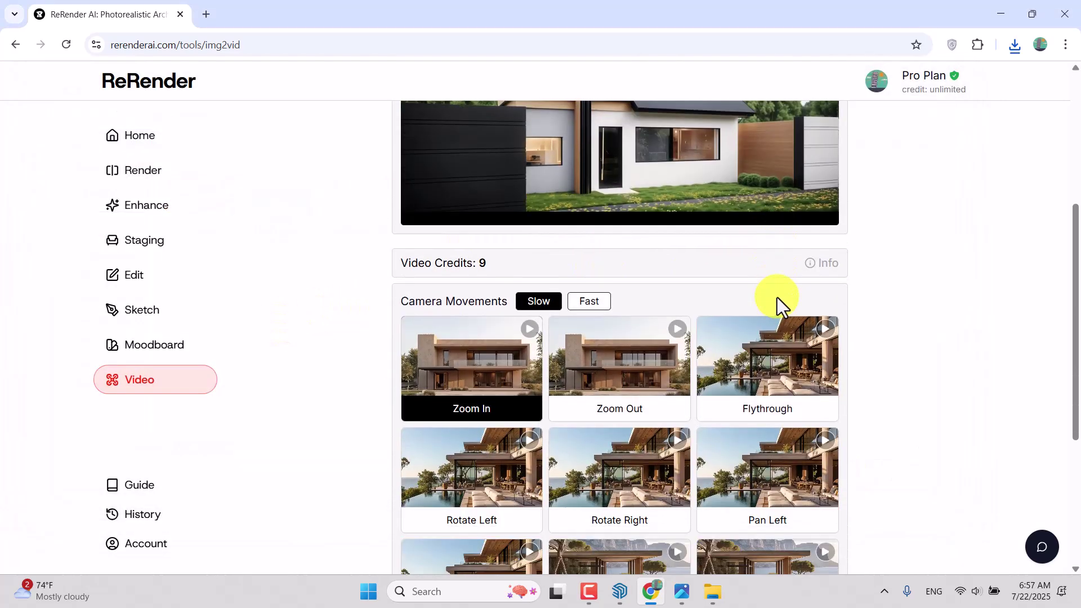
left_click(590, 302)
left_click(546, 307)
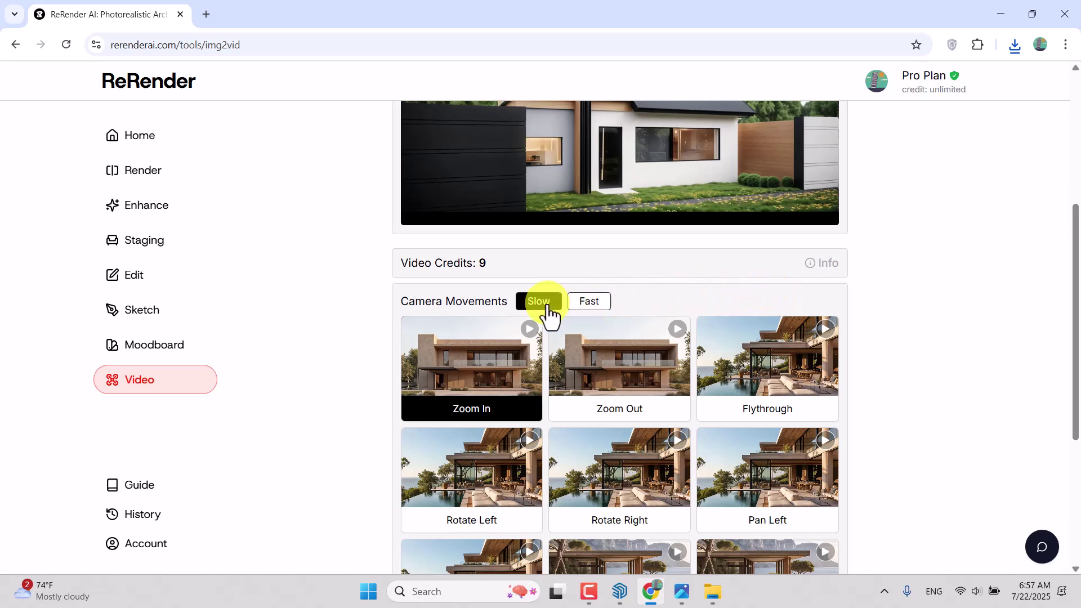
scroll(548, 315, "down", 3)
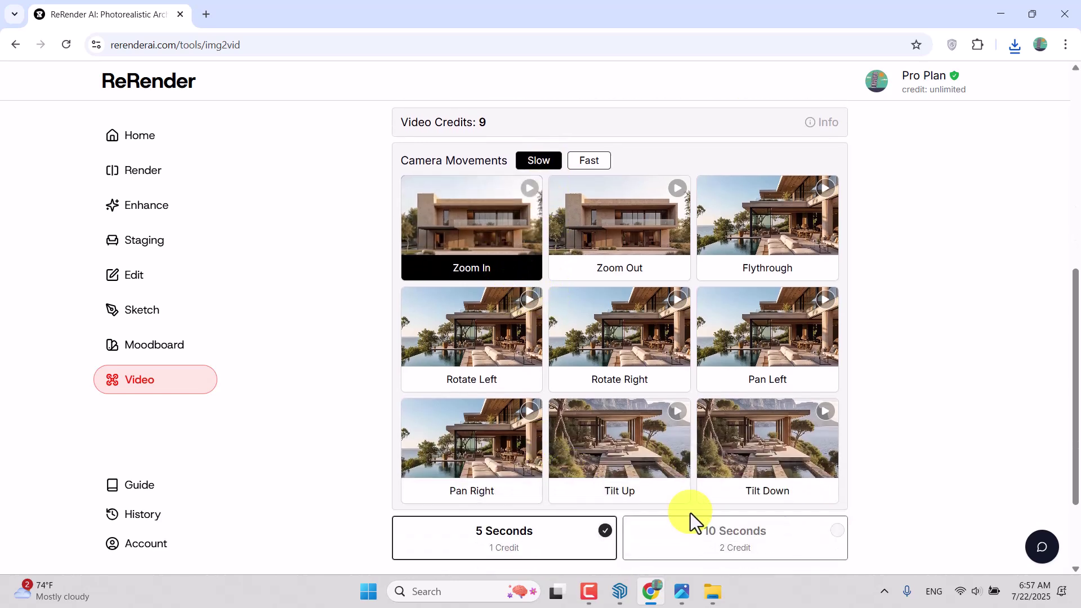
scroll(511, 441, "up", 1)
scroll(512, 441, "down", 1)
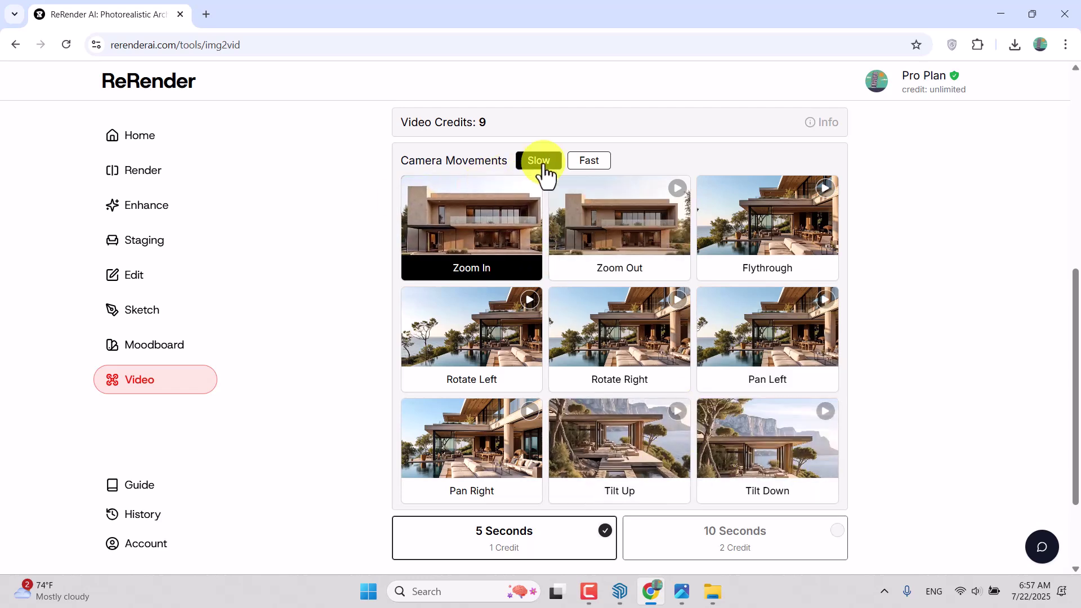
scroll(527, 532, "down", 2)
left_click(654, 469)
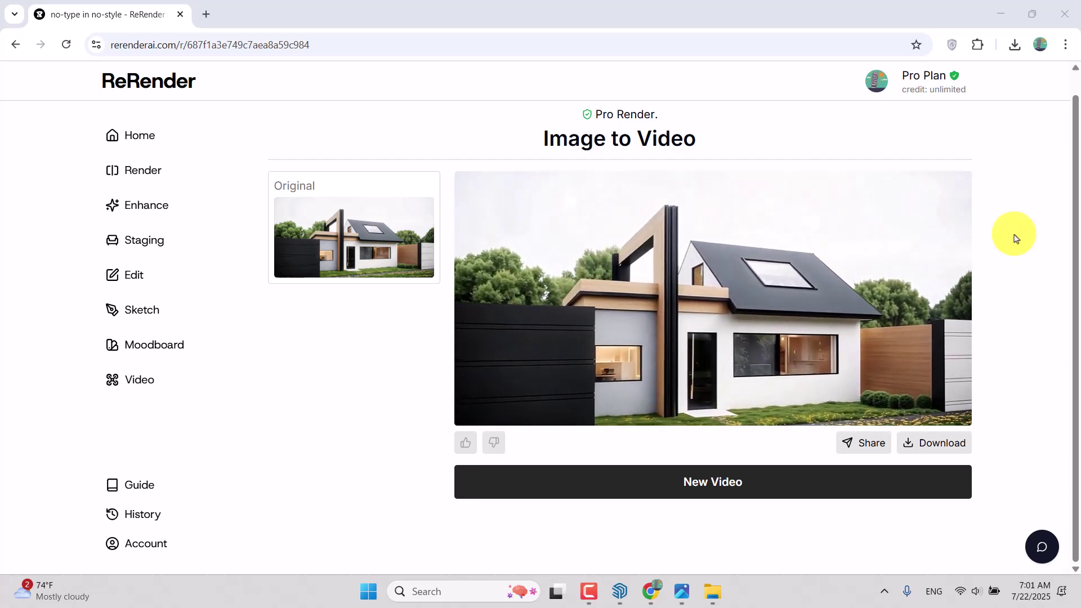
Watch the finished zoom-in video of the photoreal house play beside the original image
scroll(732, 230, "up", 1)
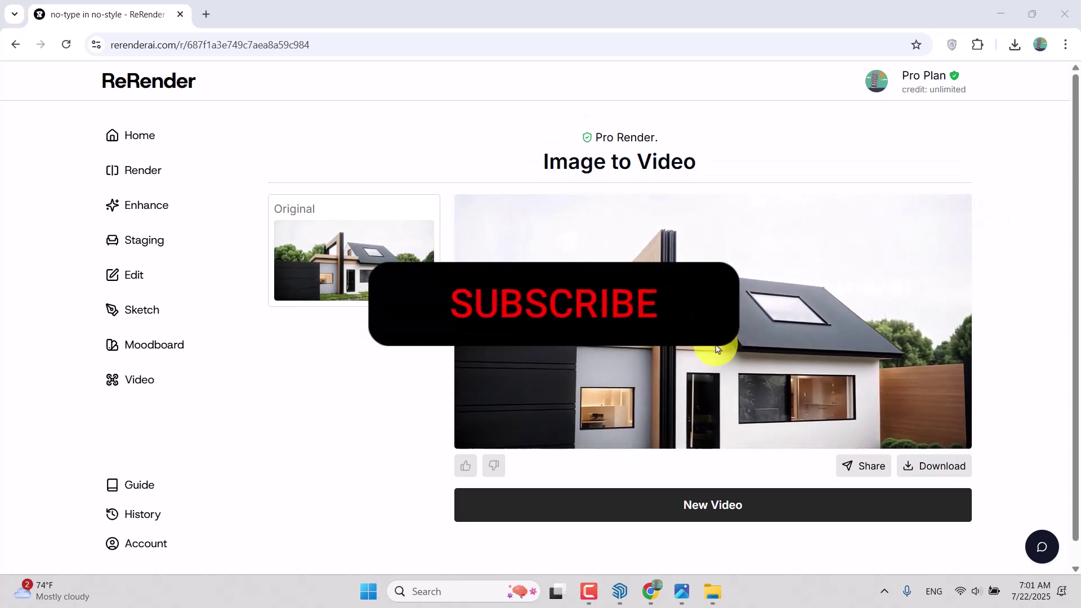
mouse_move(682, 596)
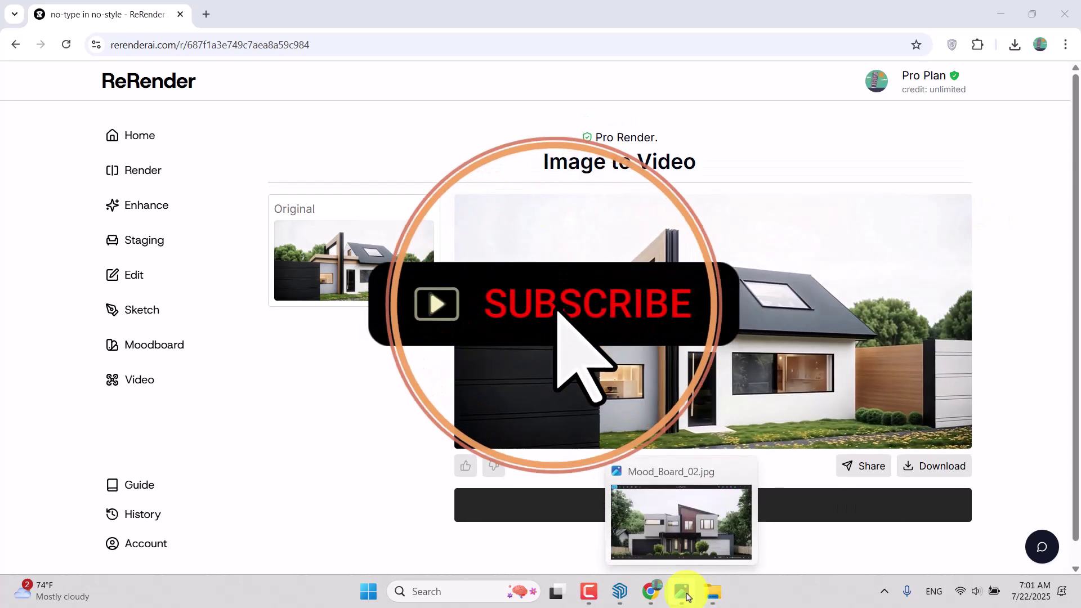